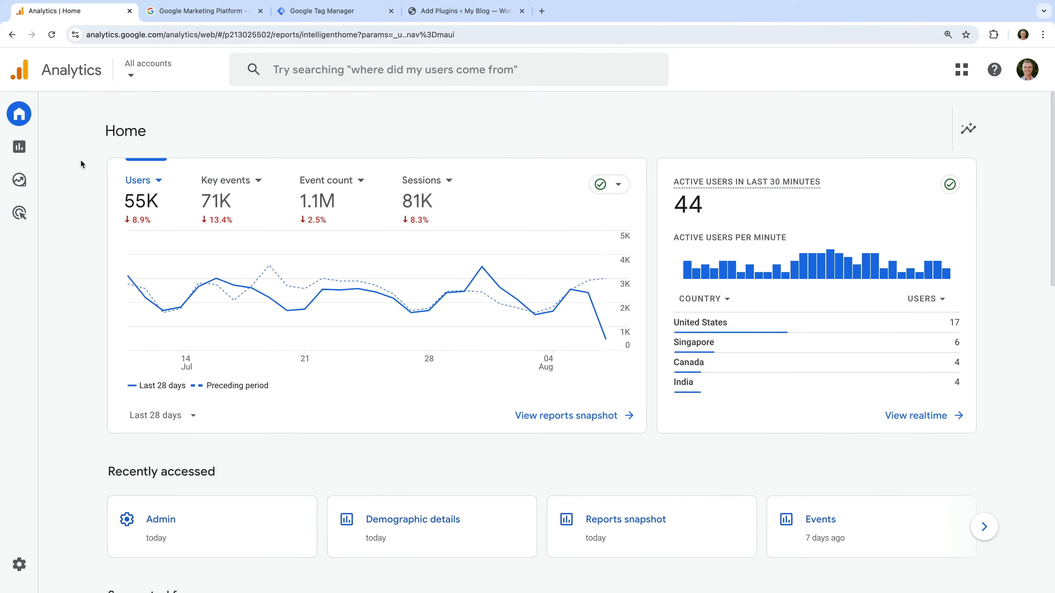
# Look through the properties of the first listed Analytics account and the Loves Data Demo account, keeping the current property
pyautogui.click(149, 71)
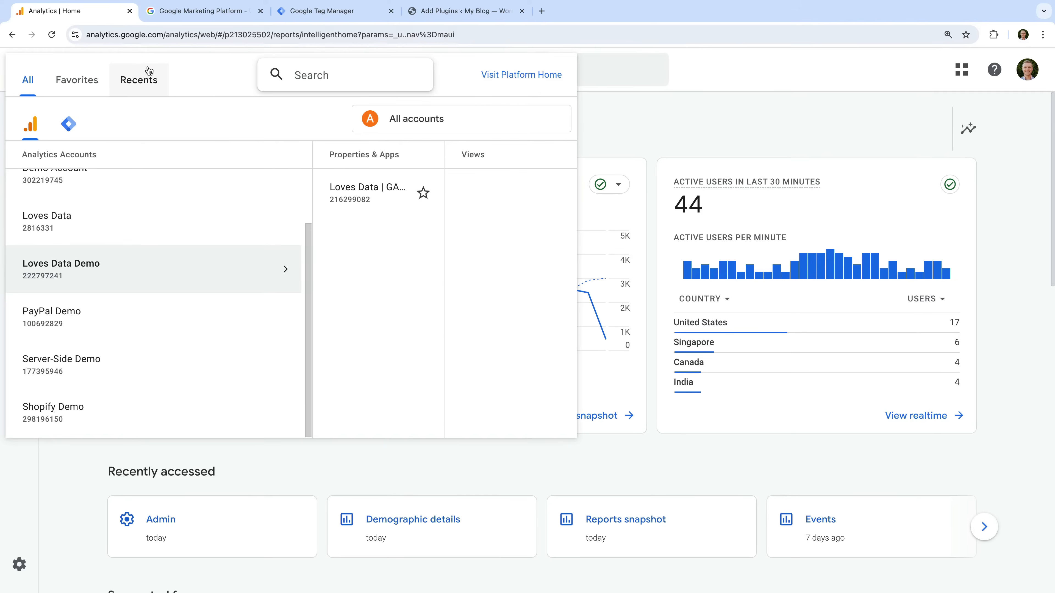
pyautogui.scroll(2, 160, 228)
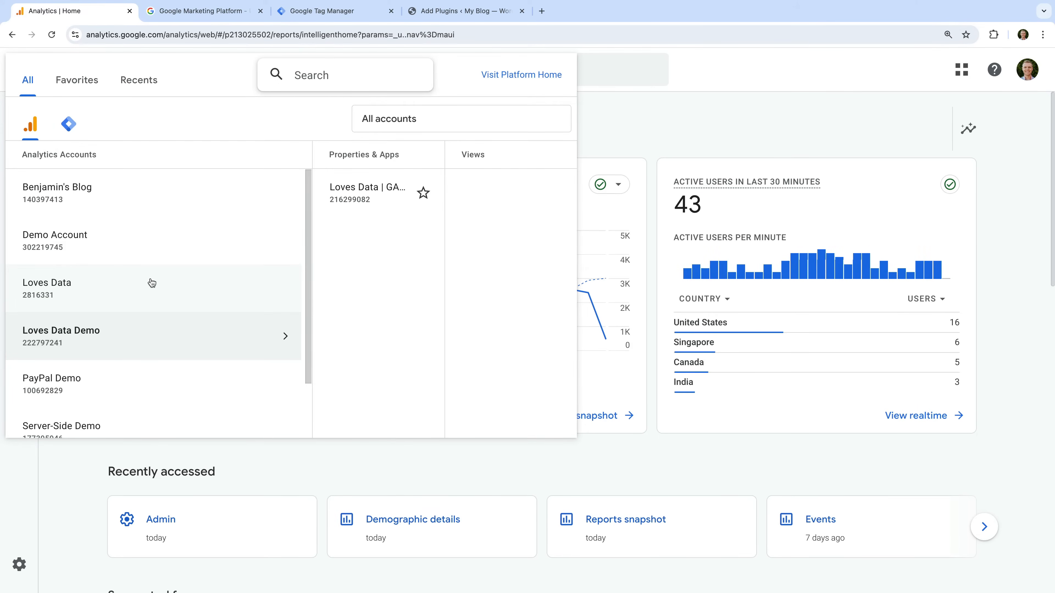
pyautogui.click(151, 196)
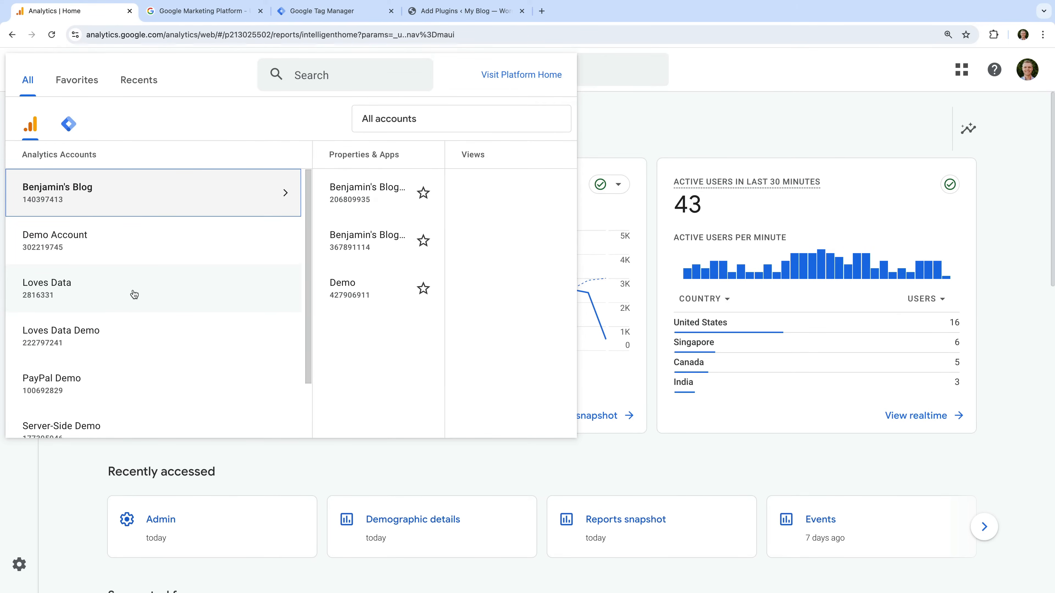
pyautogui.click(133, 344)
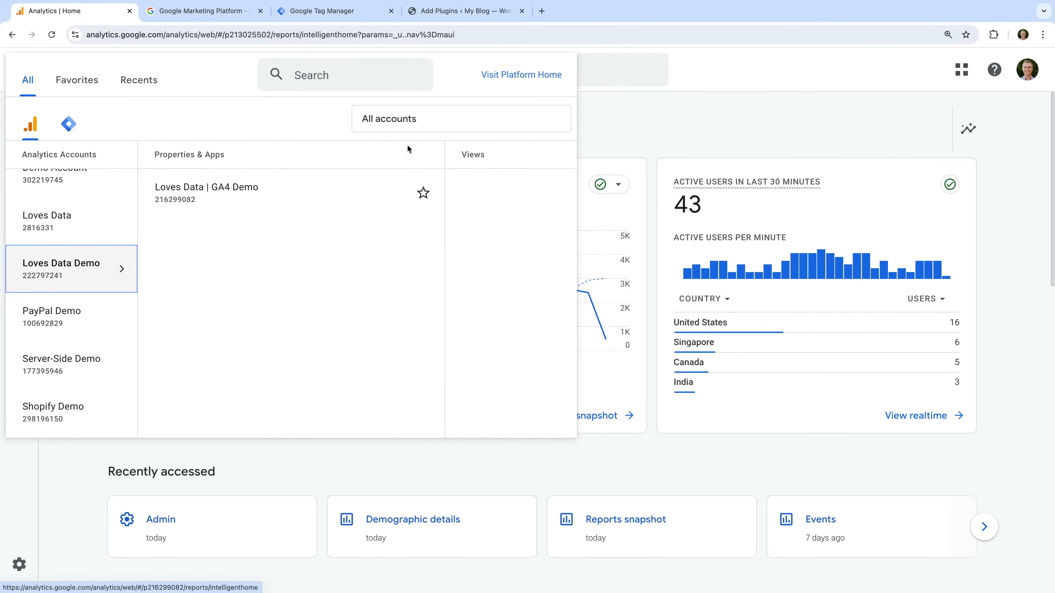
pyautogui.click(607, 128)
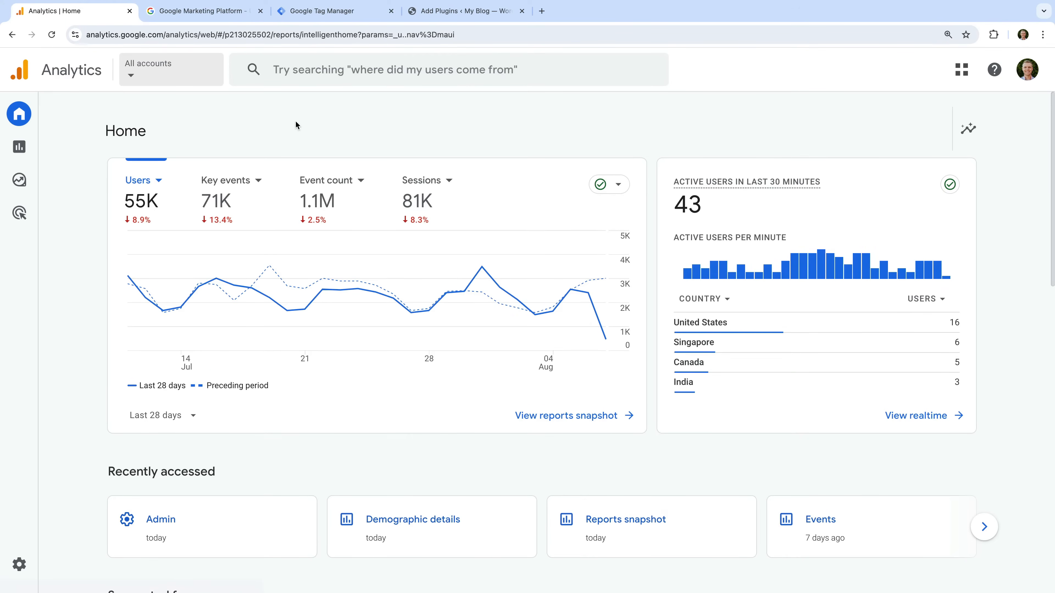
# Open the Reports snapshot and try the preset date ranges of last 7 days, 30 days, 90 days and 12 months
pyautogui.click(22, 156)
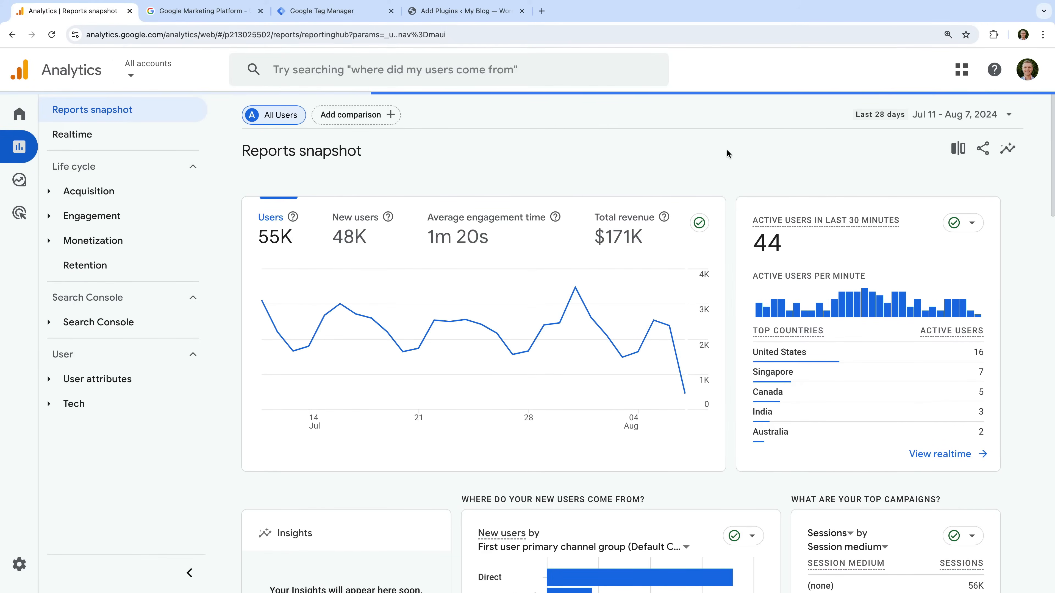
pyautogui.click(937, 117)
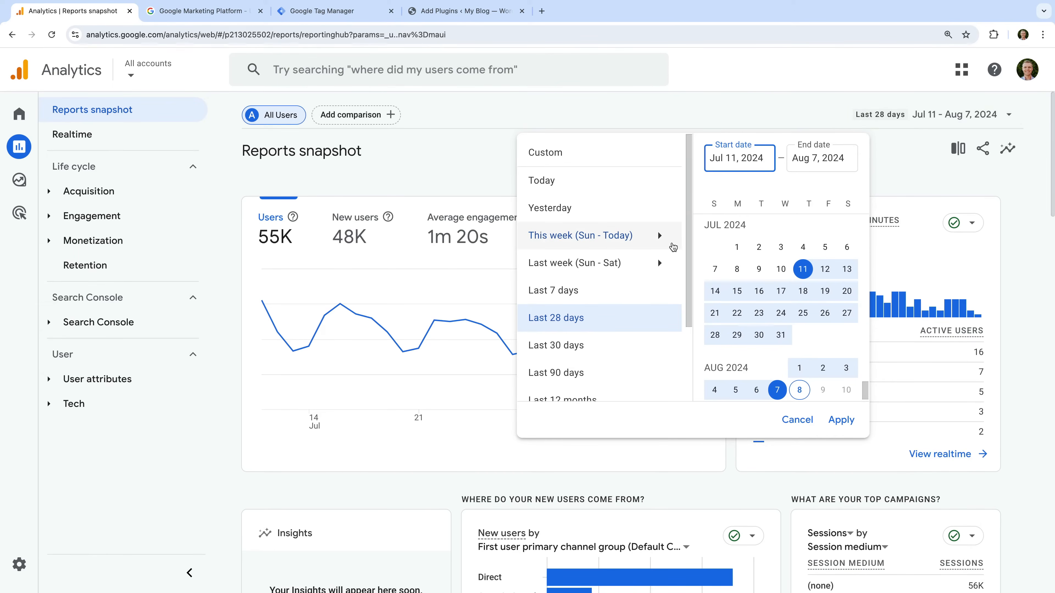
pyautogui.click(605, 296)
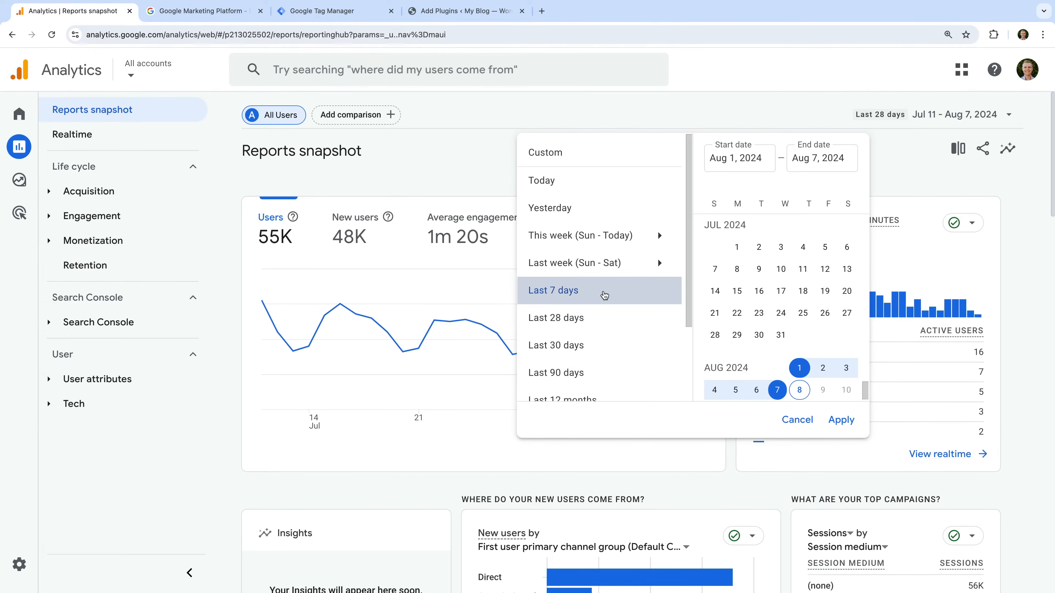
pyautogui.click(594, 345)
pyautogui.scroll(-2, 594, 345)
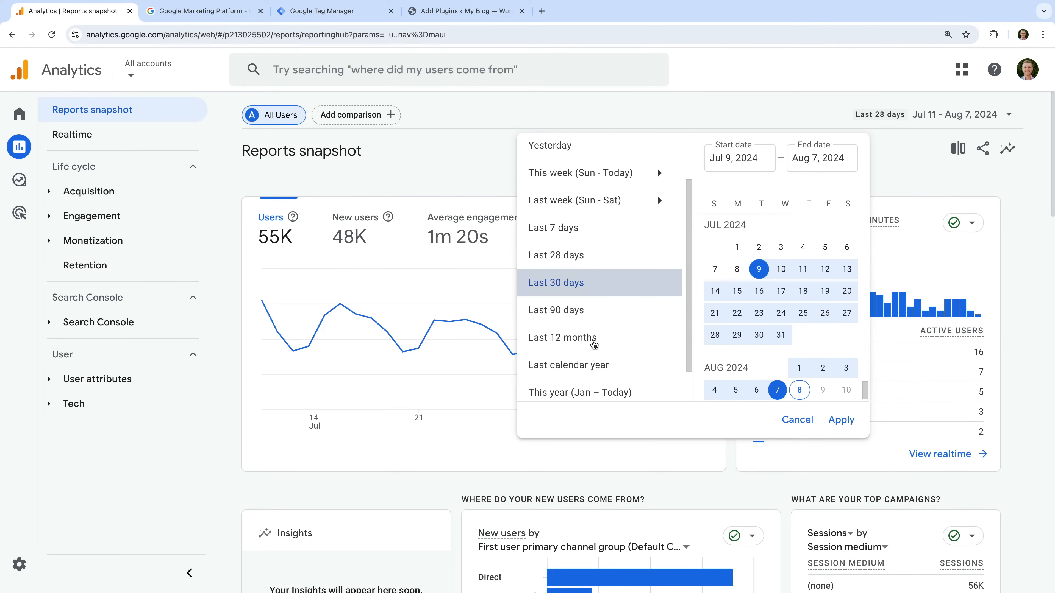
pyautogui.click(600, 303)
pyautogui.click(601, 331)
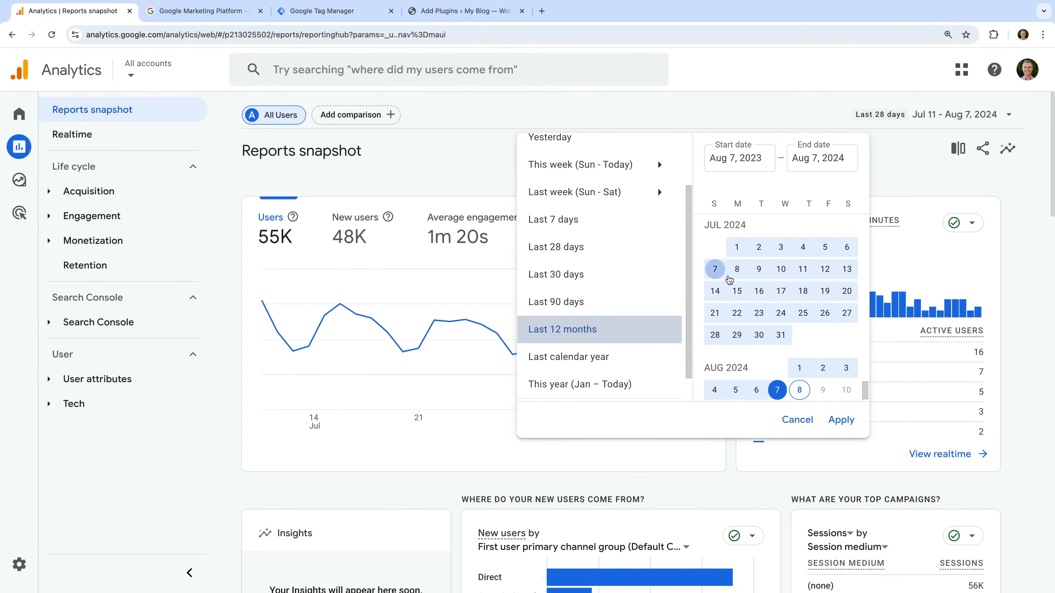
# Apply a custom date range from Jul 8, 2024 to Aug 6, 2024 to the Reports snapshot
pyautogui.click(737, 269)
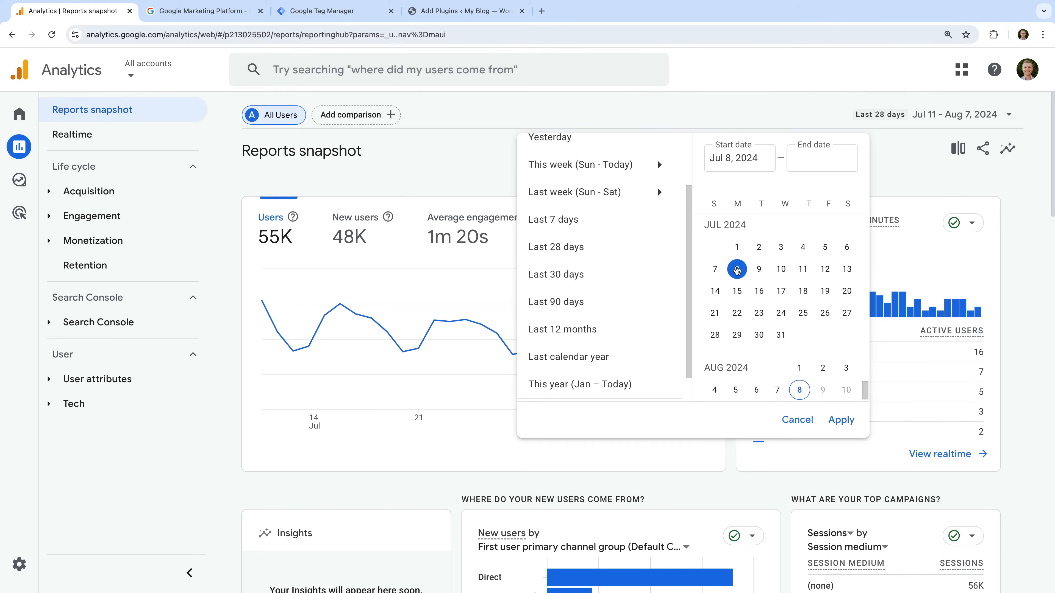
pyautogui.click(756, 391)
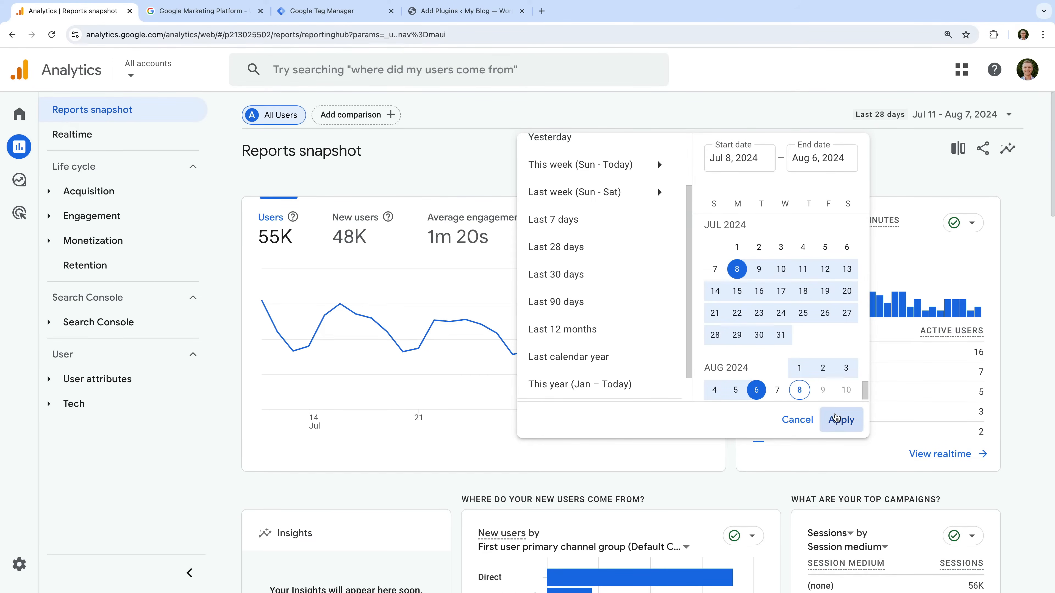
pyautogui.click(840, 420)
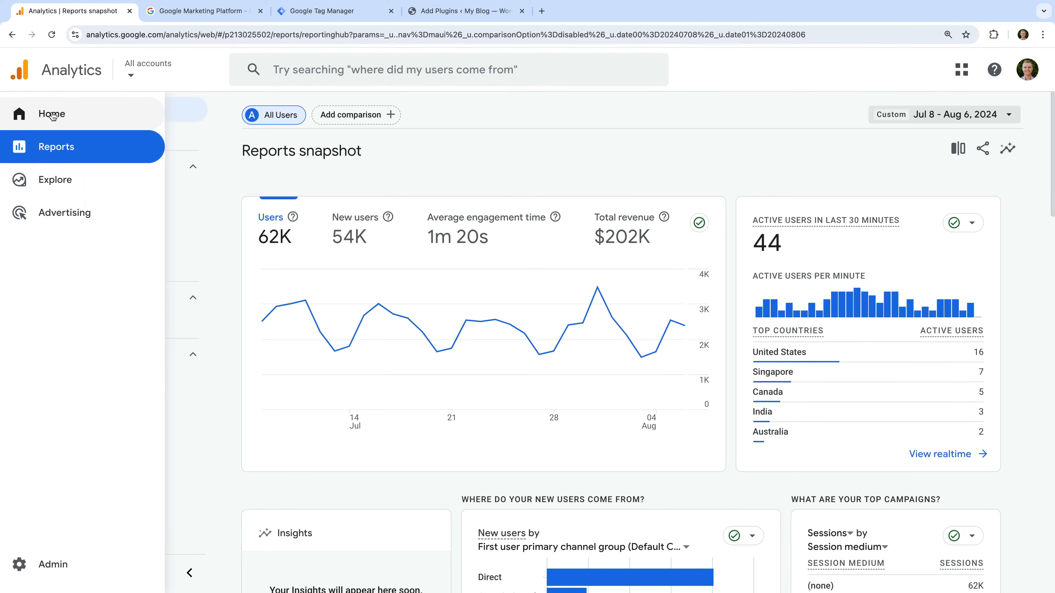
# Return to the Analytics Home page and review its overview, recently accessed and suggested cards
pyautogui.click(96, 118)
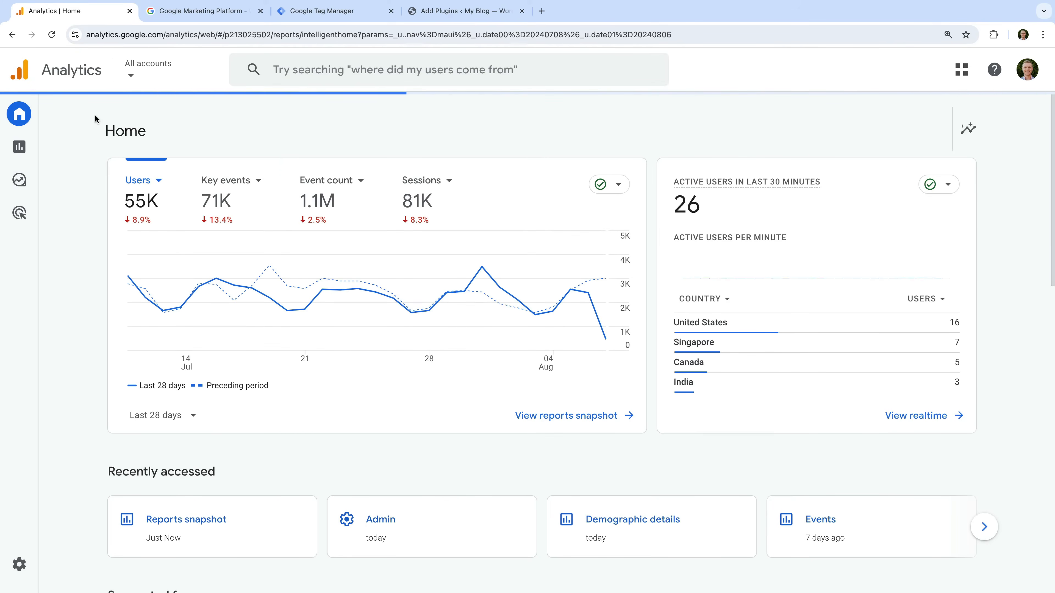
pyautogui.moveTo(25, 120)
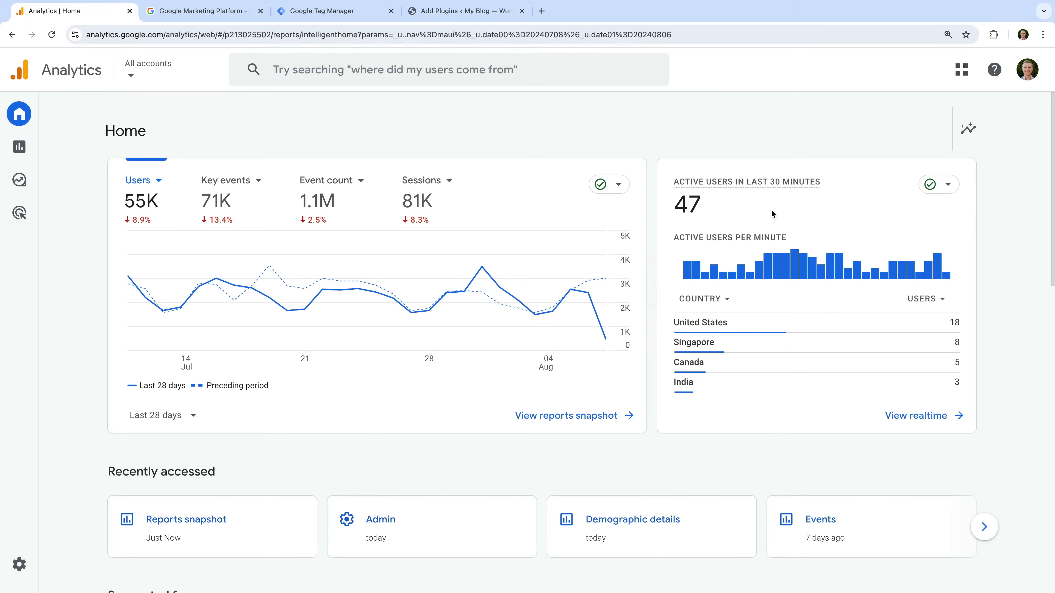
pyautogui.scroll(-4, 619, 427)
pyautogui.scroll(-3, 619, 428)
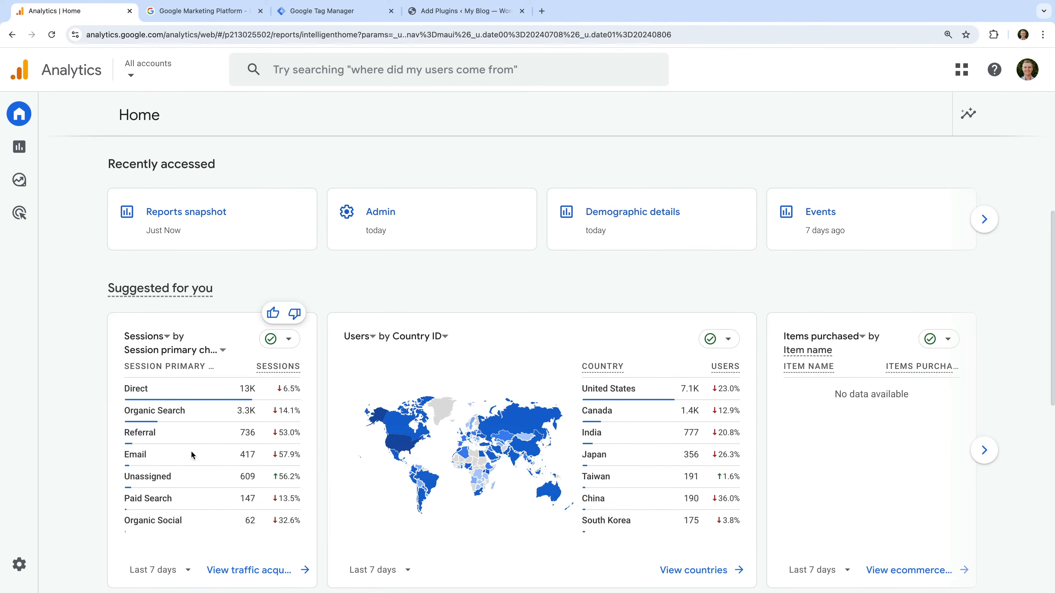
pyautogui.moveTo(401, 448)
# Open the Pages and screens report in the Engagement reports and examine its table of page paths
pyautogui.moveTo(12, 153)
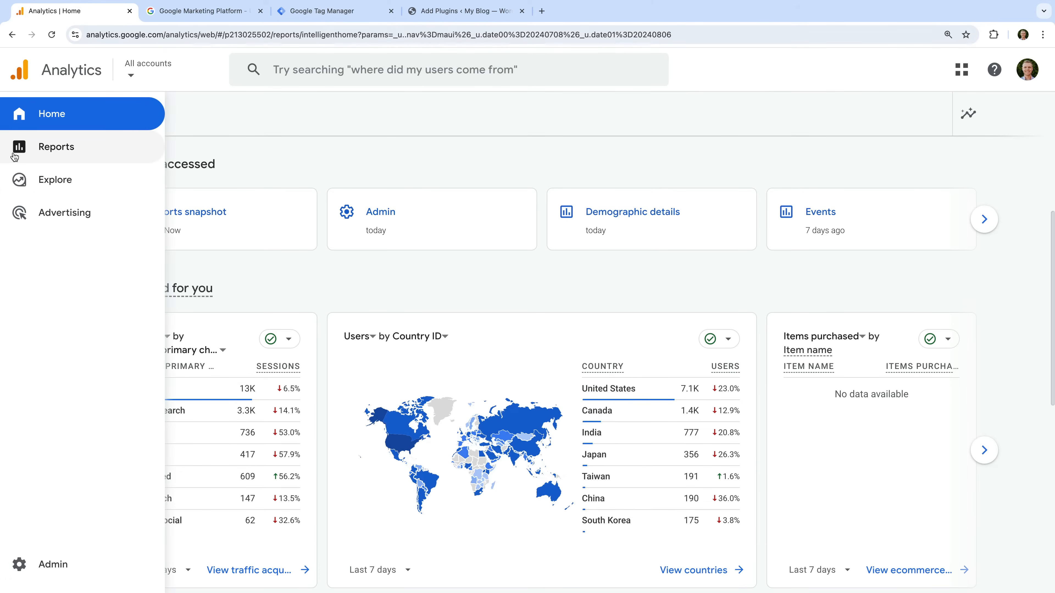
pyautogui.click(79, 153)
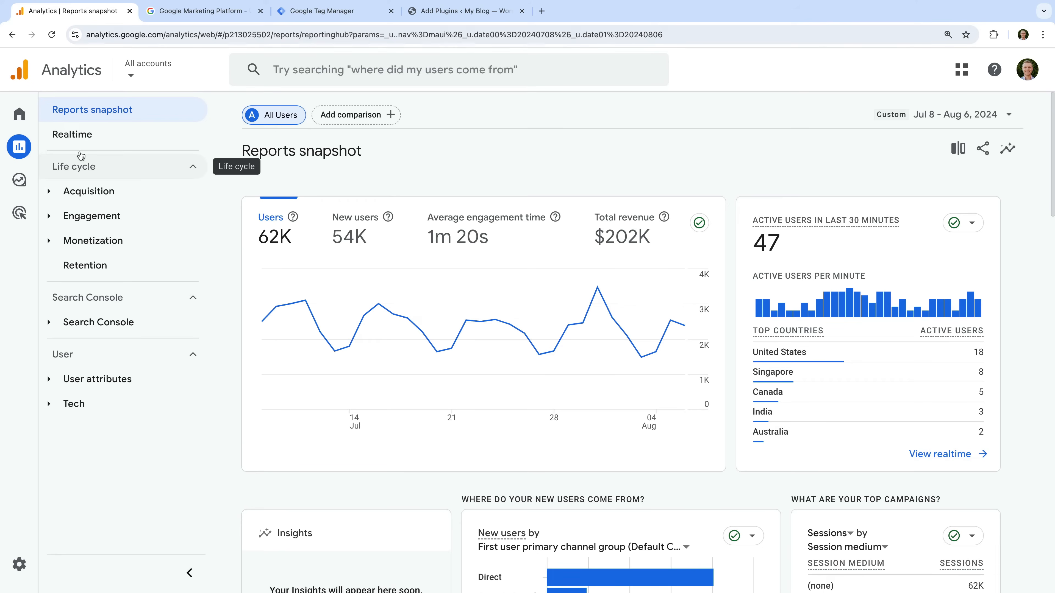
pyautogui.click(127, 220)
pyautogui.click(175, 296)
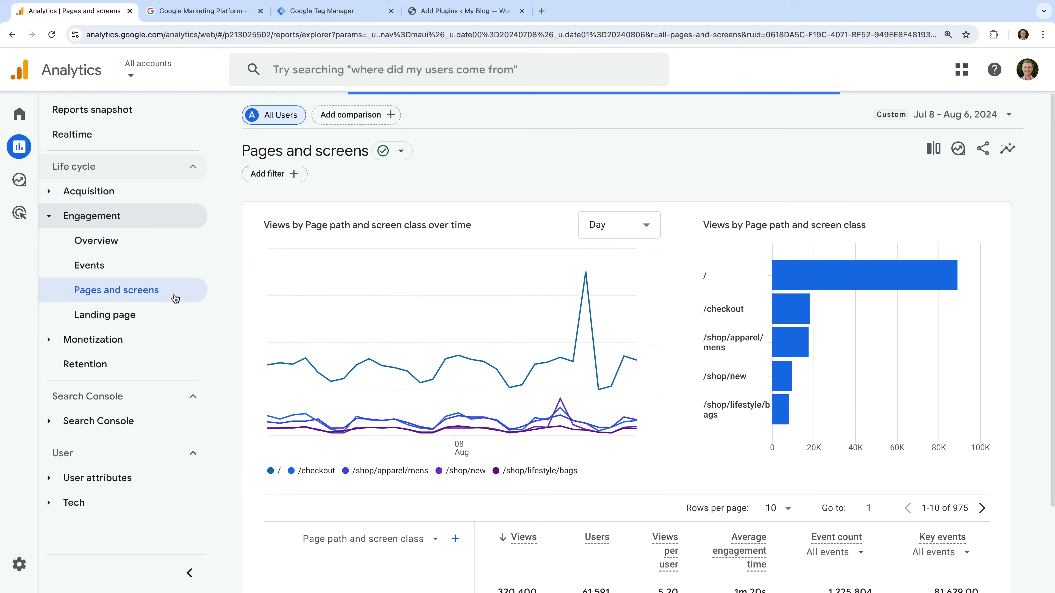
pyautogui.scroll(-7, 319, 326)
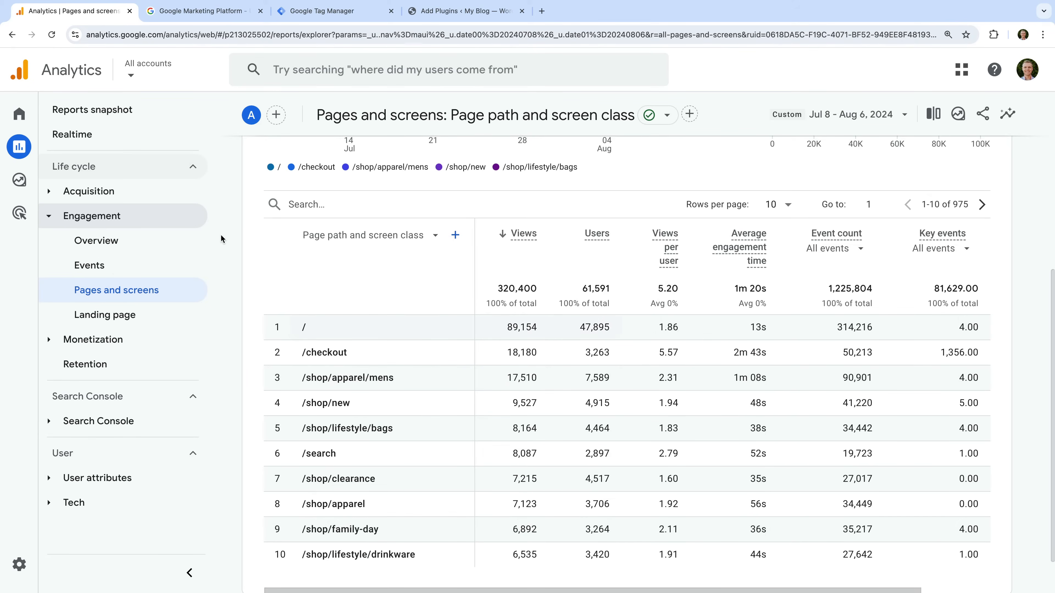
# Browse the available exploration templates as far as User lifetime, and open the Advertising snapshot
pyautogui.click(73, 187)
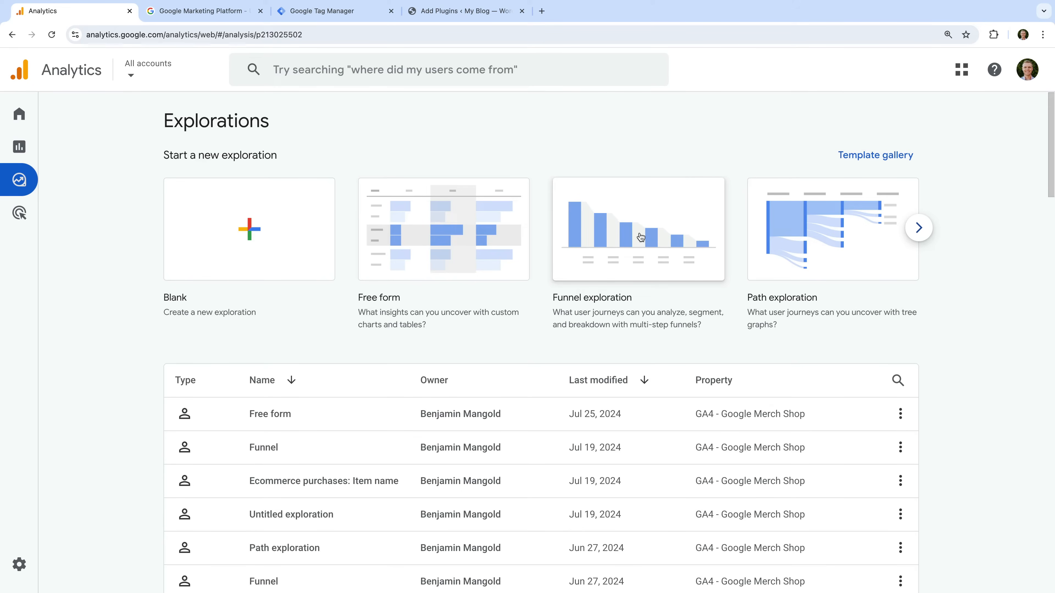
pyautogui.click(918, 228)
pyautogui.click(919, 228)
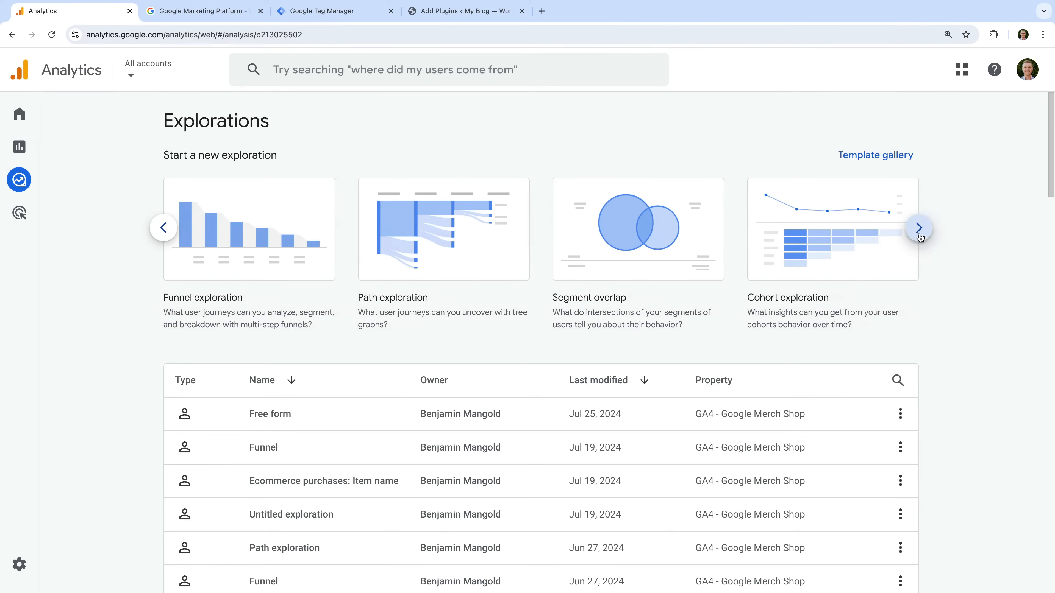
pyautogui.click(919, 228)
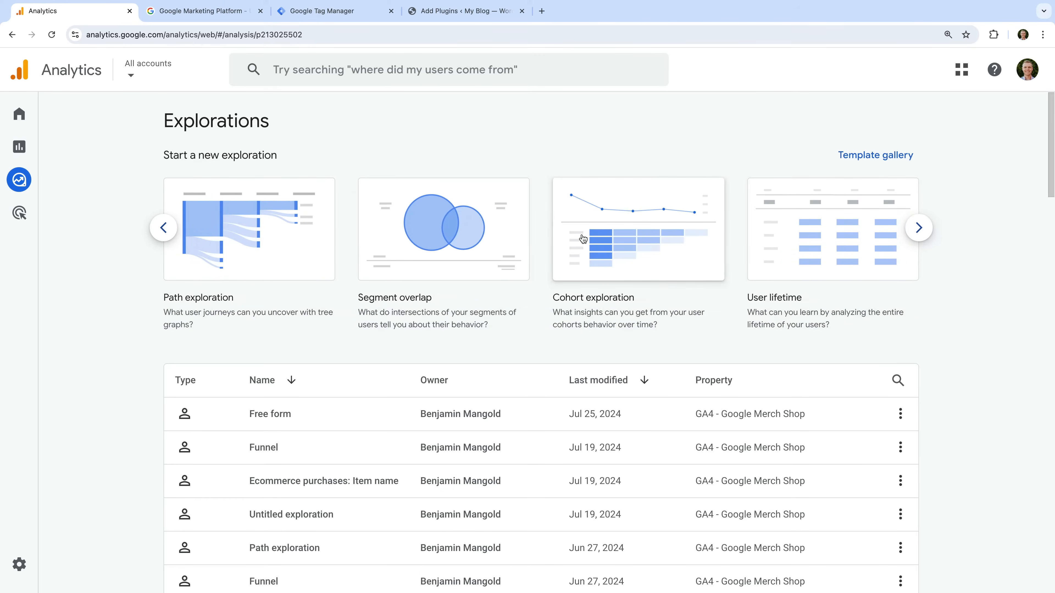
pyautogui.click(50, 220)
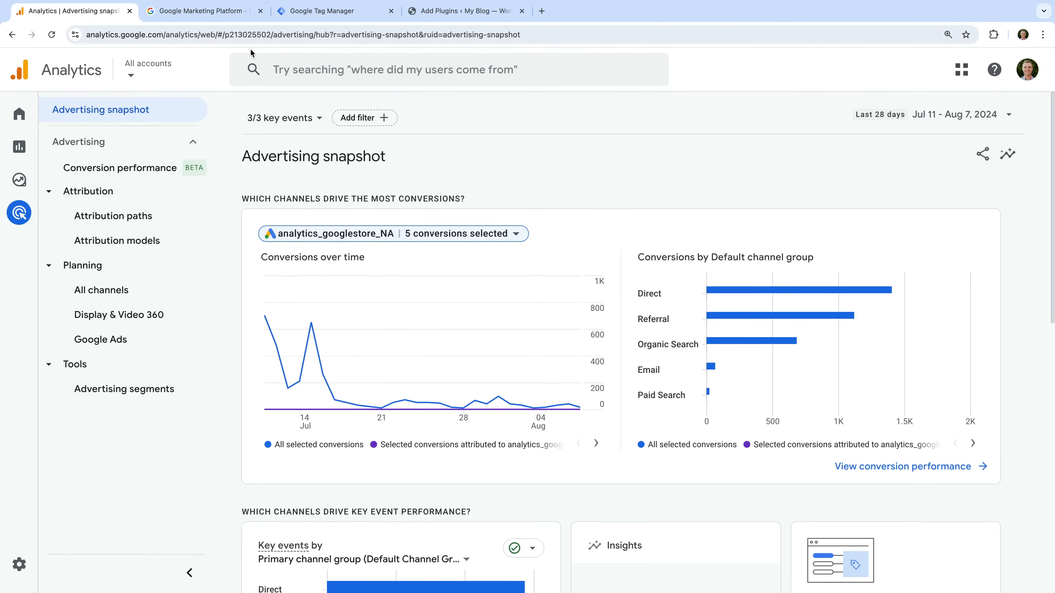
# Switch to the Google Marketing Platform site and highlight the domain marketingplatform.google.com in its address
pyautogui.click(232, 16)
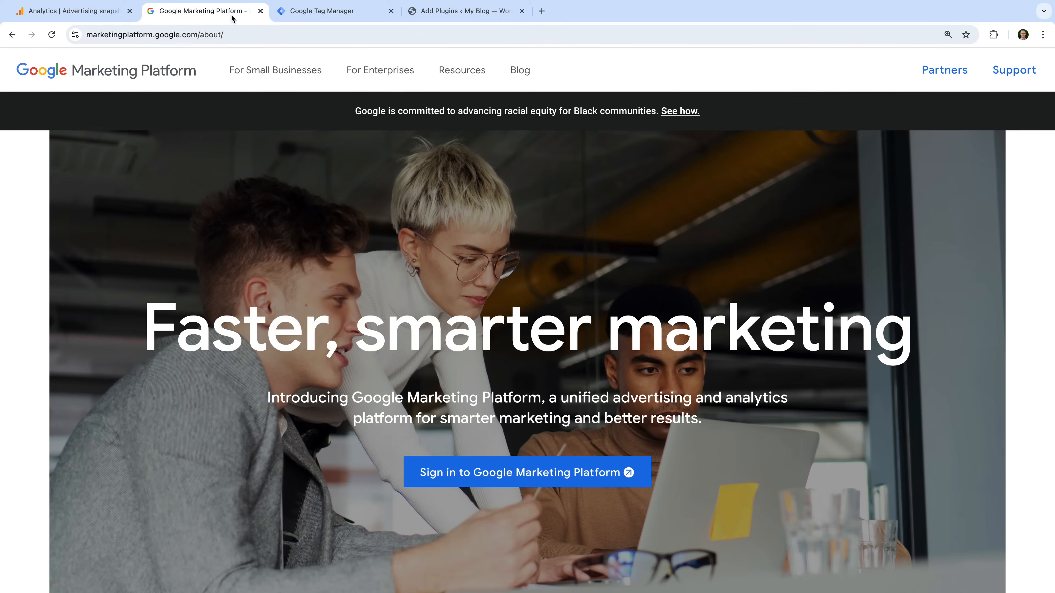
pyautogui.click(196, 35)
pyautogui.click(198, 35)
pyautogui.moveTo(225, 35); pyautogui.dragTo(111, 36)
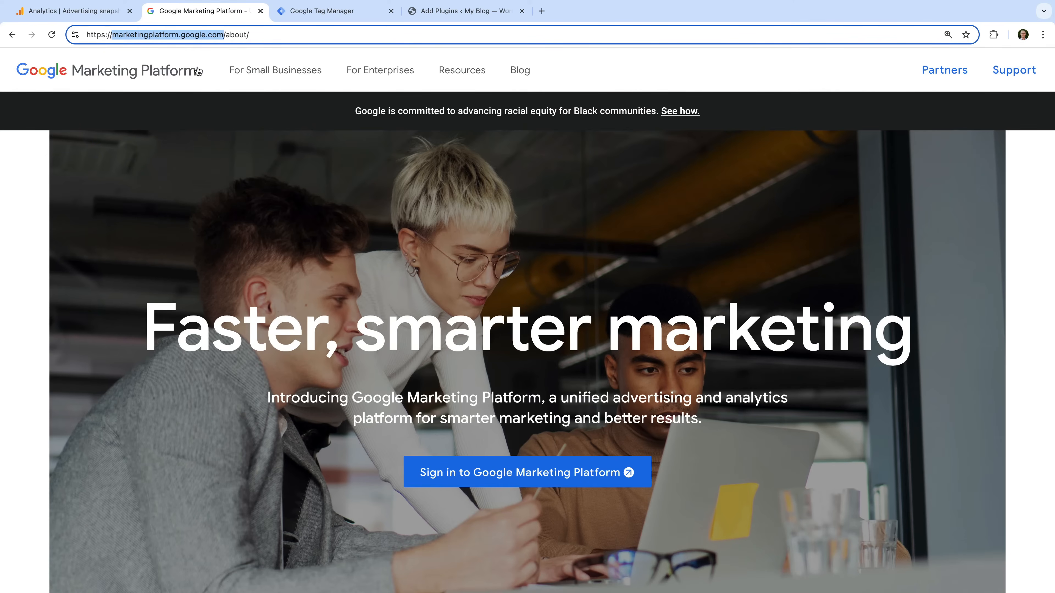
# Open the Analytics product page for small businesses and sign in to Analytics from there
pyautogui.moveTo(279, 73)
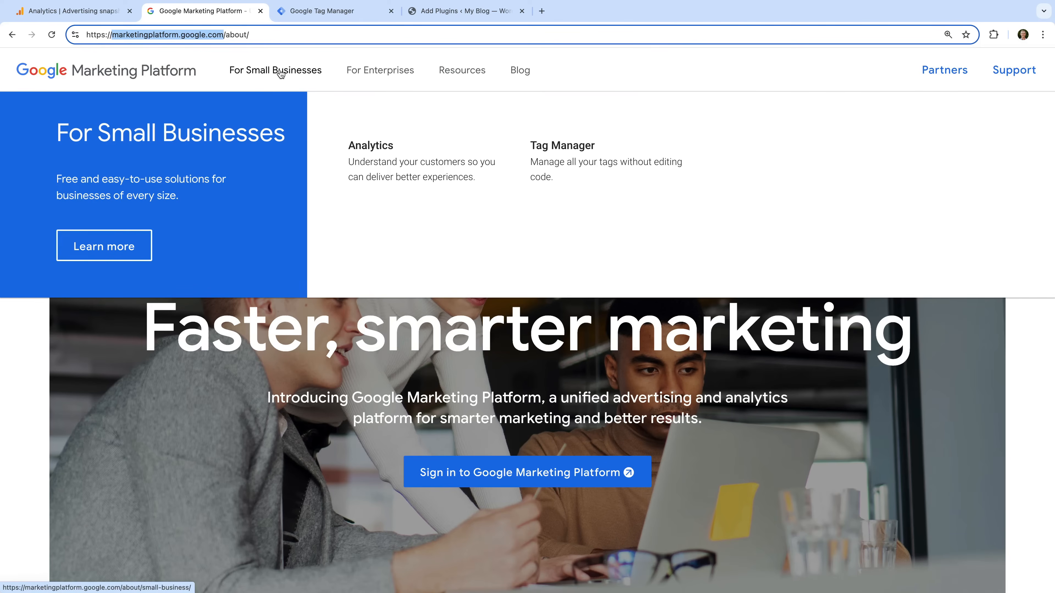
pyautogui.click(370, 163)
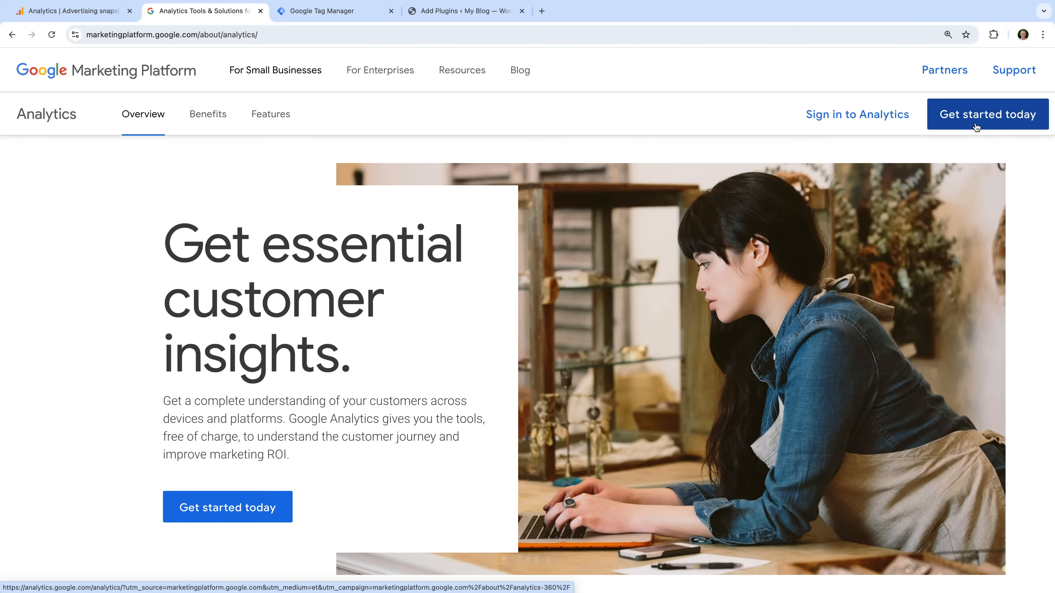
pyautogui.click(853, 124)
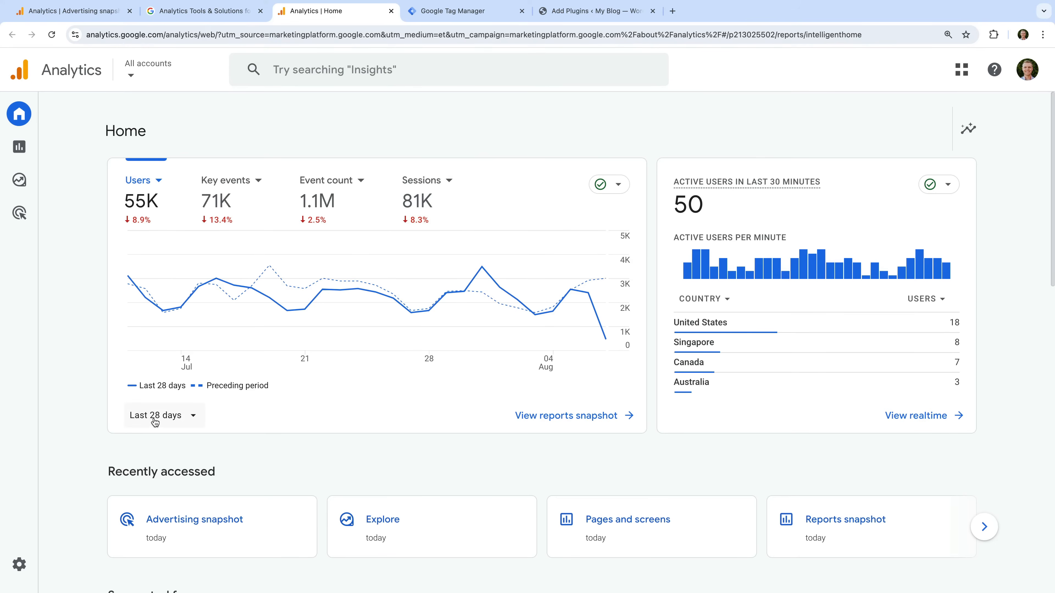
# Open the Admin settings and start creating a new Analytics account
pyautogui.moveTo(19, 576)
pyautogui.click(64, 566)
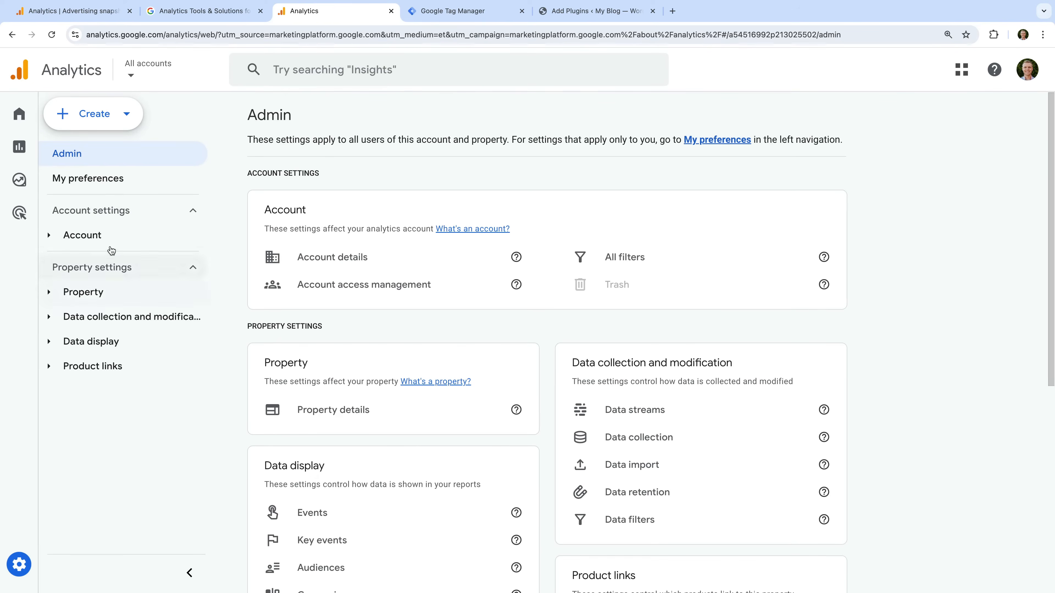
pyautogui.click(127, 124)
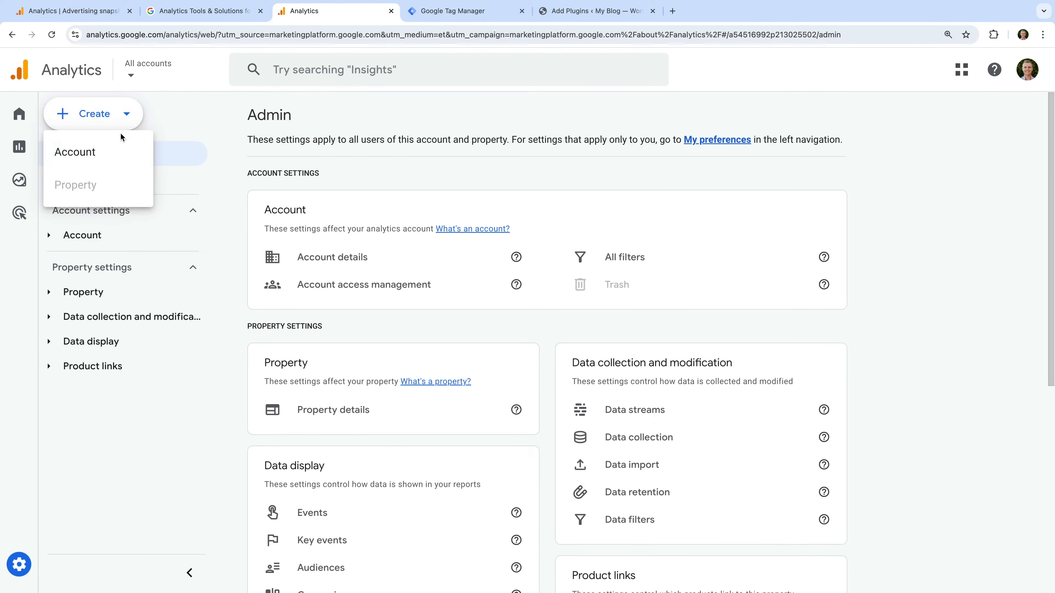
pyautogui.click(112, 152)
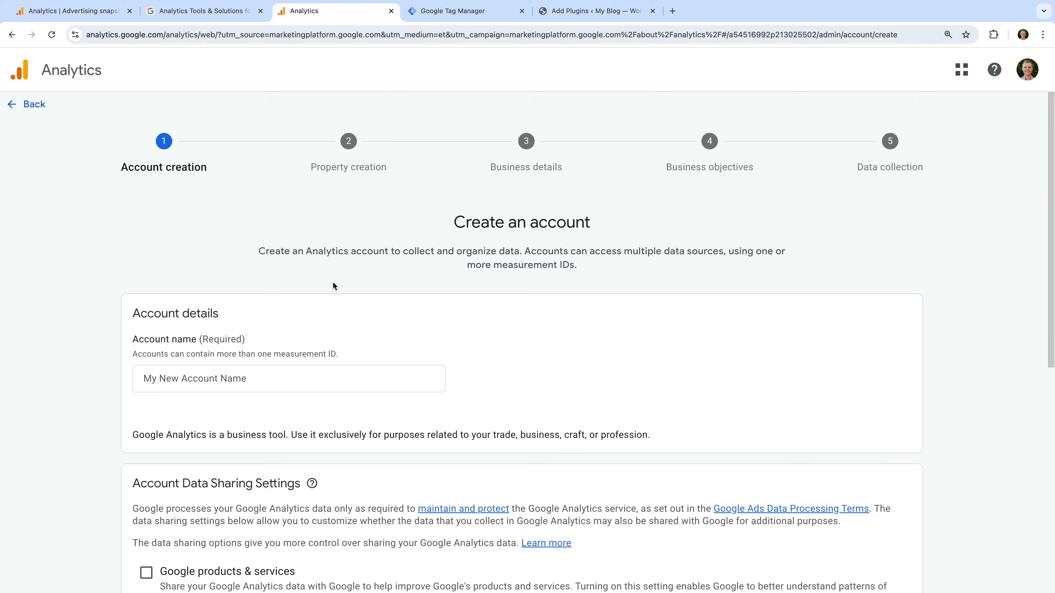
# Enter Loves Data as the name of the new Analytics account
pyautogui.scroll(-2, 332, 285)
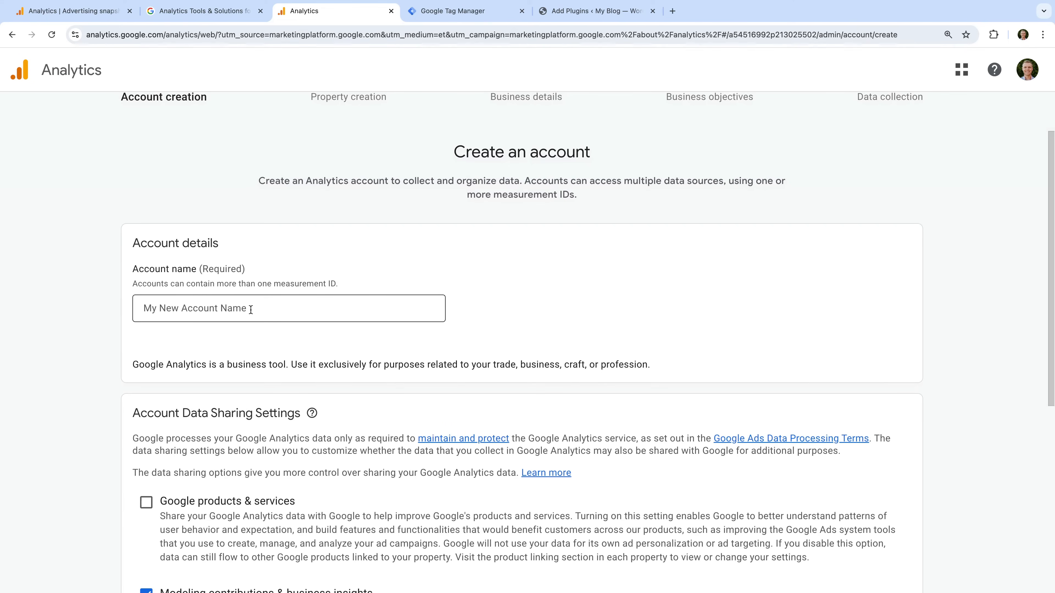
pyautogui.click(251, 310)
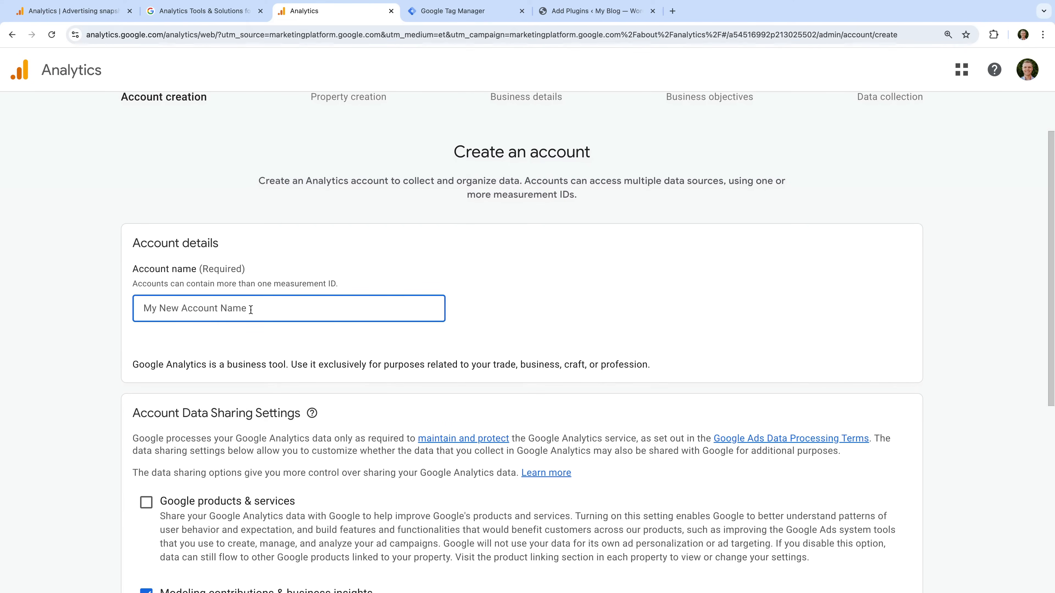
pyautogui.write('Loves Data')
pyautogui.click(257, 331)
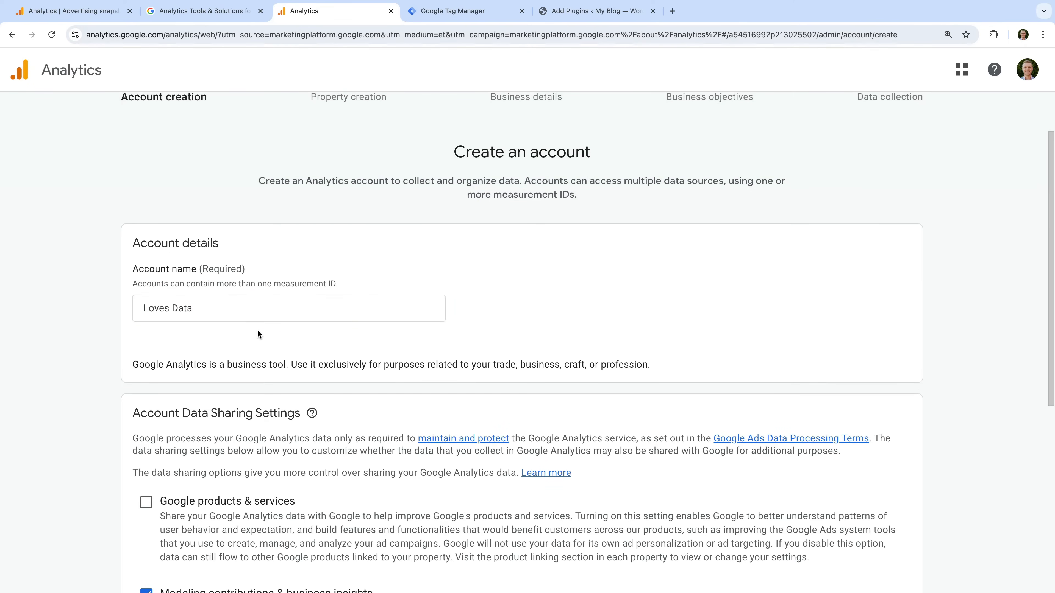
# Turn off the Recommendations for your business data sharing option and continue to property creation
pyautogui.scroll(-2, 257, 332)
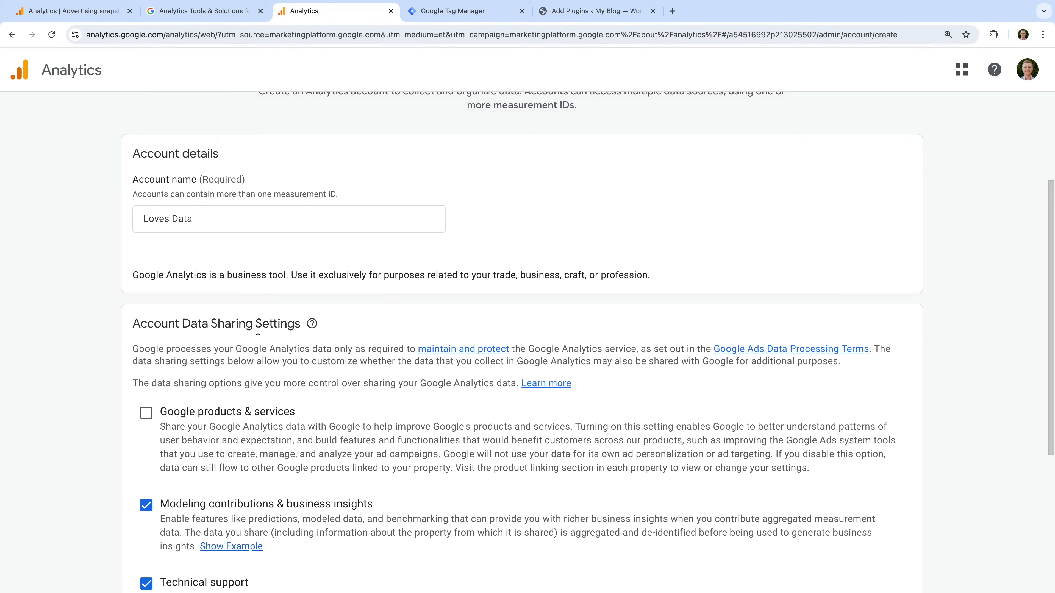
pyautogui.scroll(-5, 258, 330)
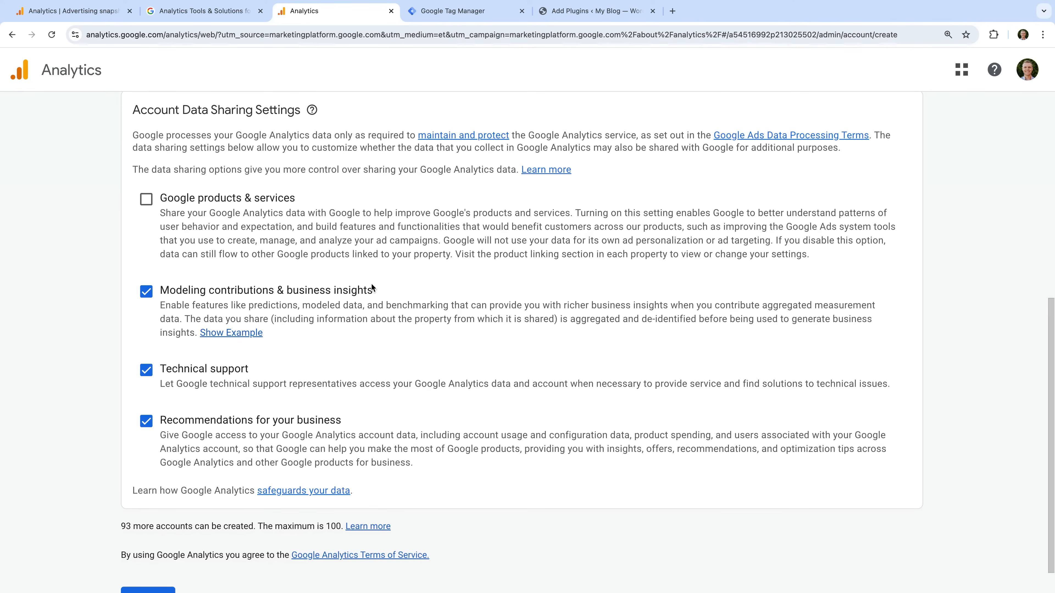
pyautogui.click(146, 422)
pyautogui.scroll(-1, 217, 406)
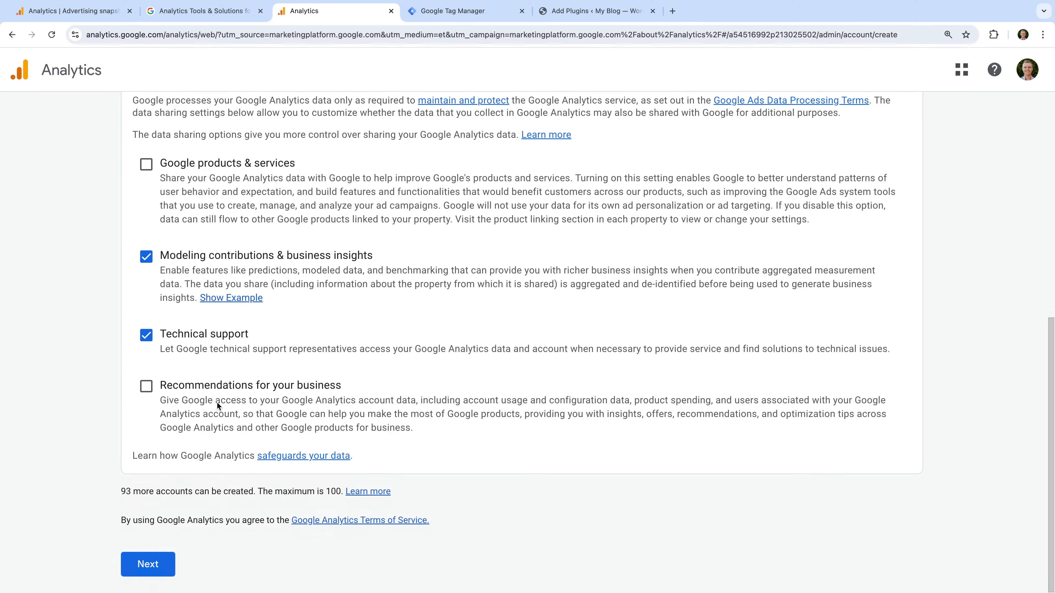
pyautogui.click(156, 561)
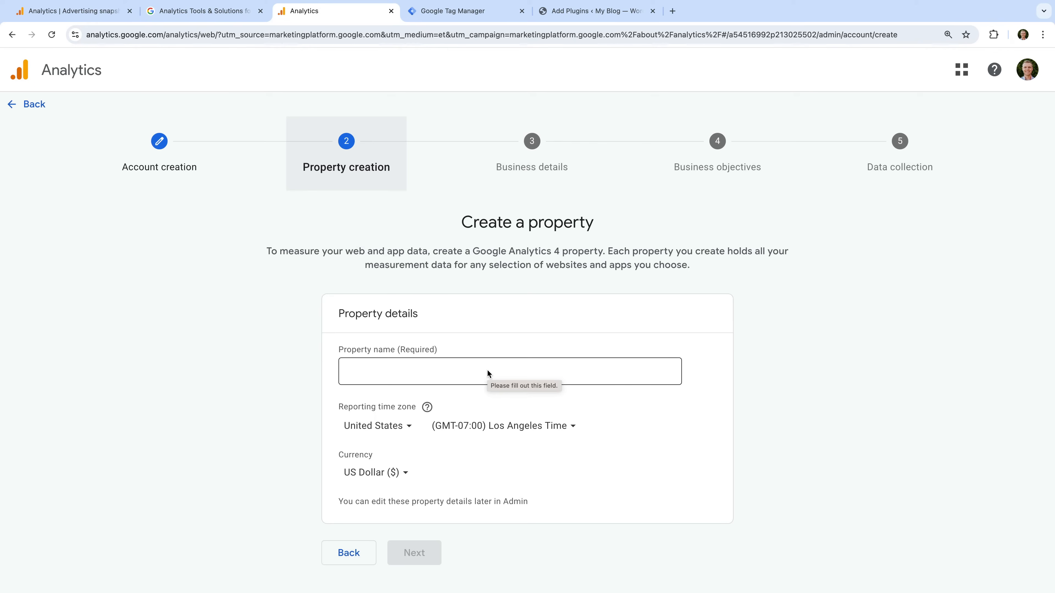
# Enter Loves Data as the name of the new property
pyautogui.click(487, 370)
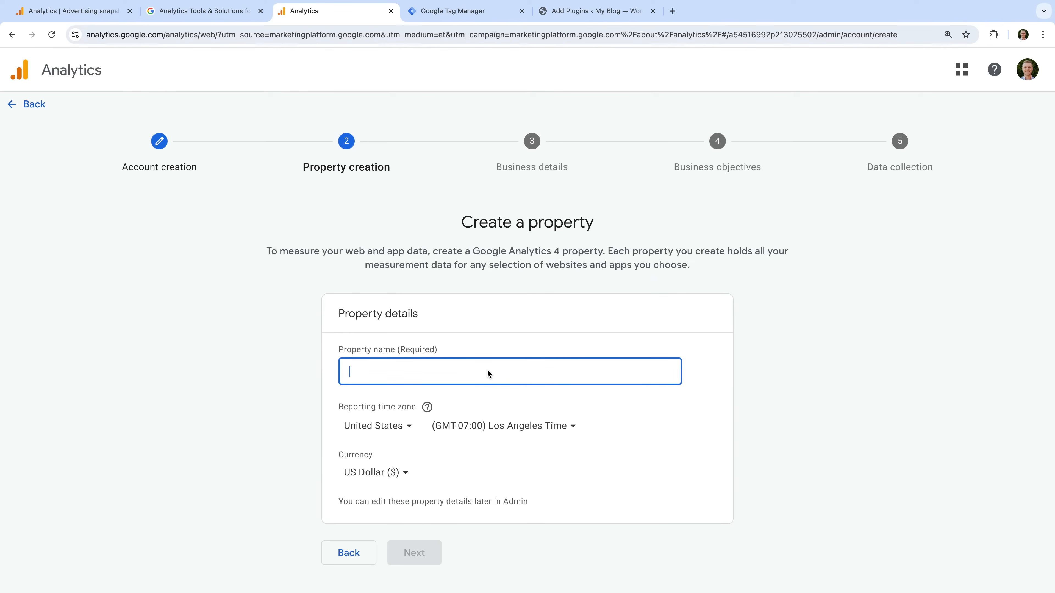
pyautogui.write('Loves Data')
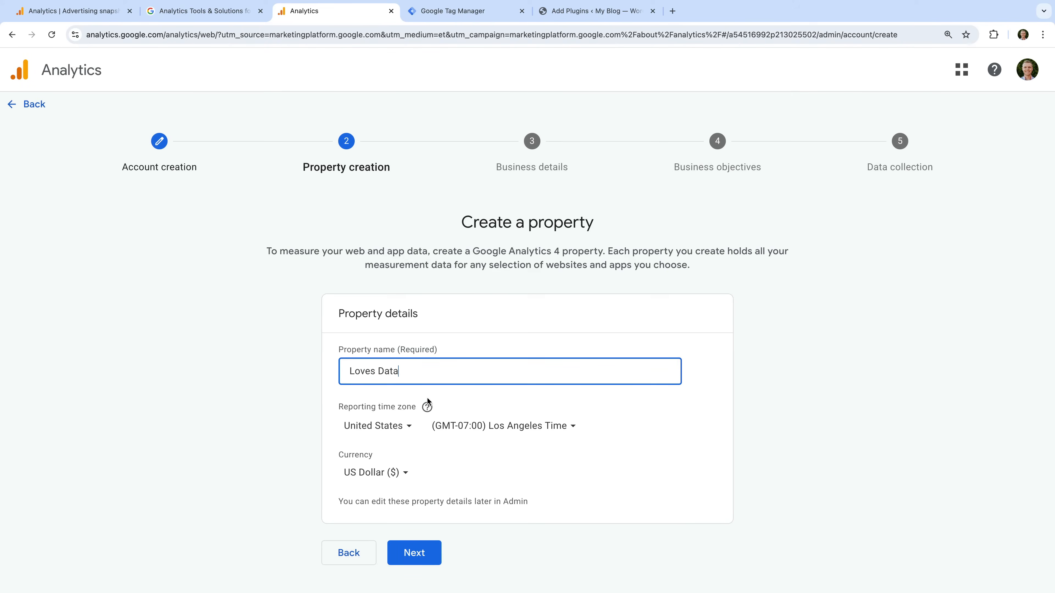
pyautogui.click(326, 409)
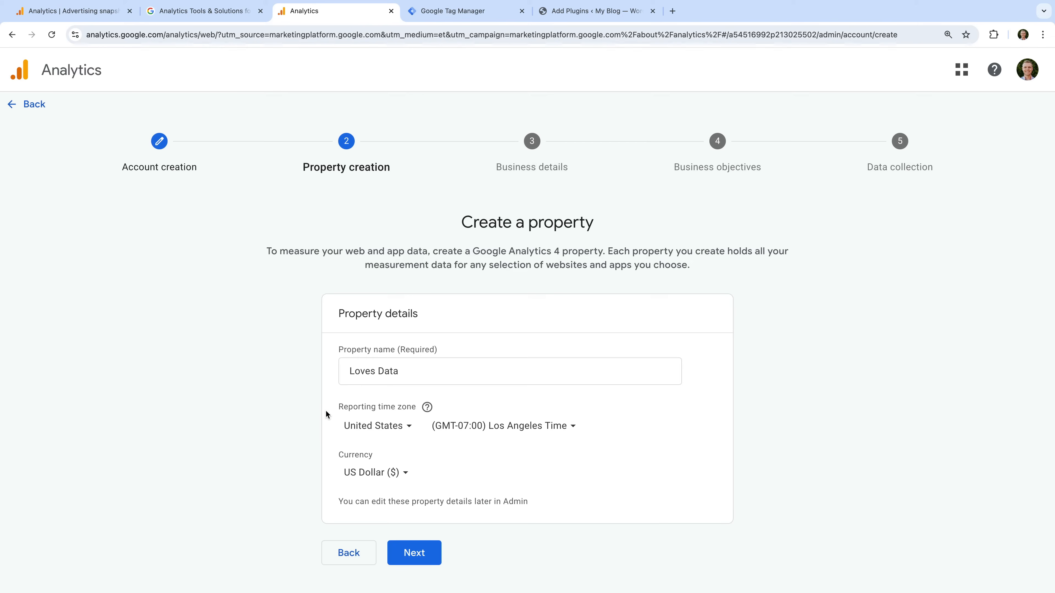
# Set the property's reporting time zone to Australia, (GMT+10:00) Sydney Time
pyautogui.click(378, 425)
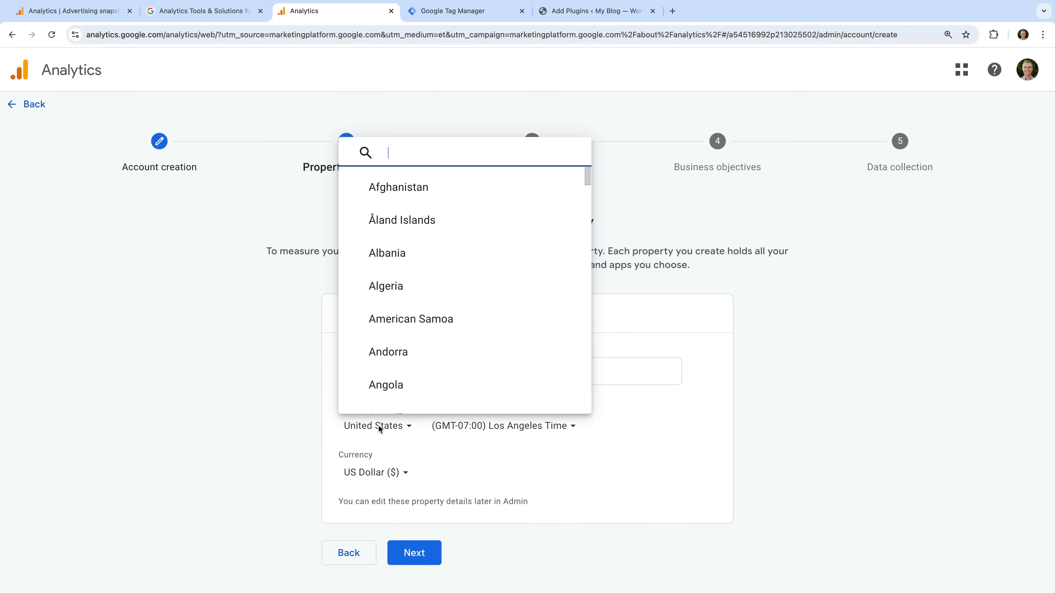
pyautogui.write('australia')
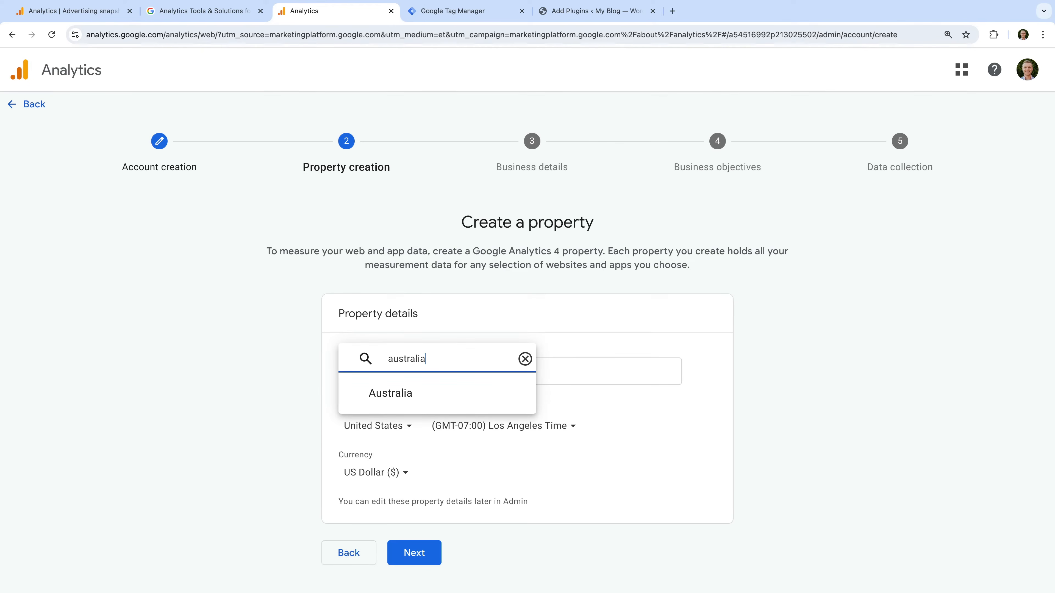
pyautogui.click(429, 400)
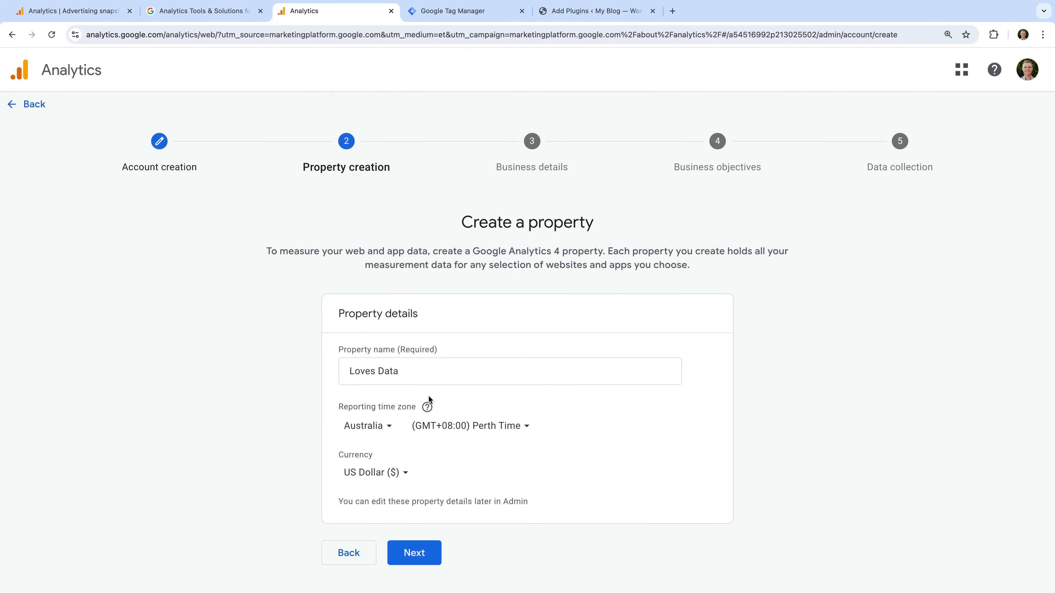
pyautogui.click(514, 428)
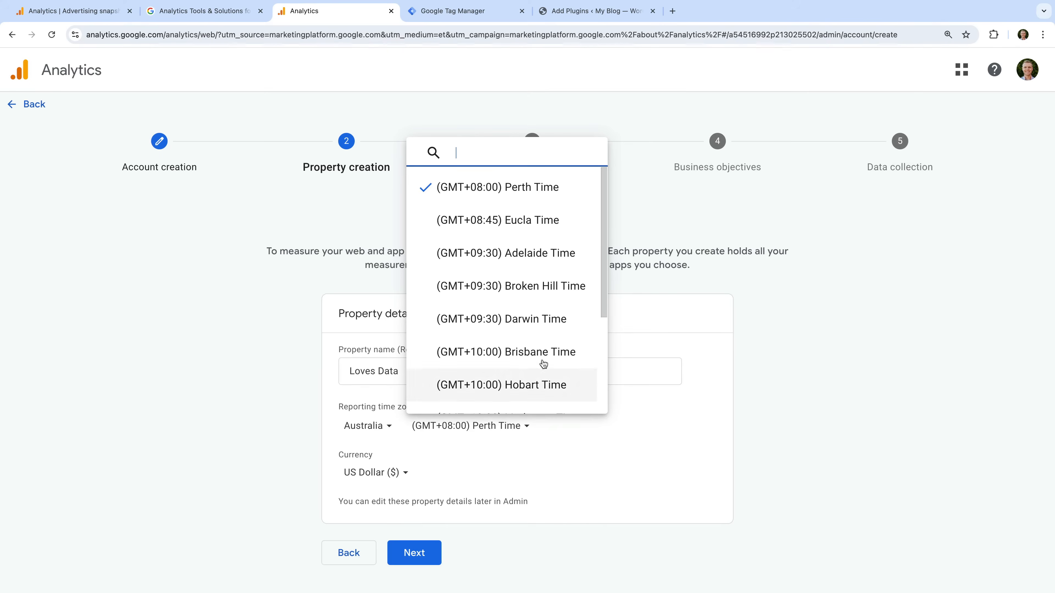
pyautogui.scroll(-1, 564, 328)
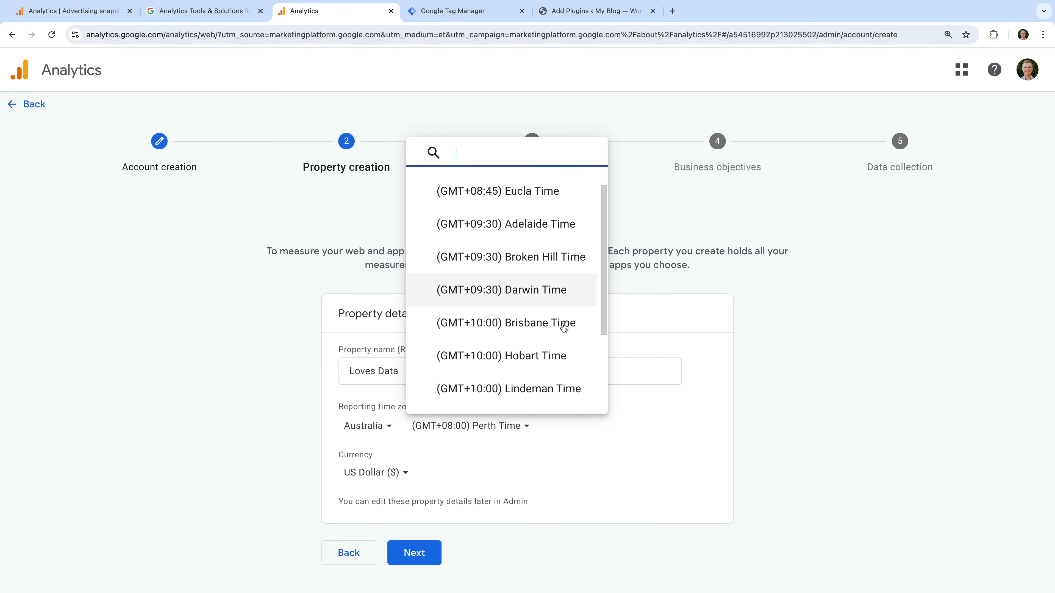
pyautogui.scroll(-3, 564, 328)
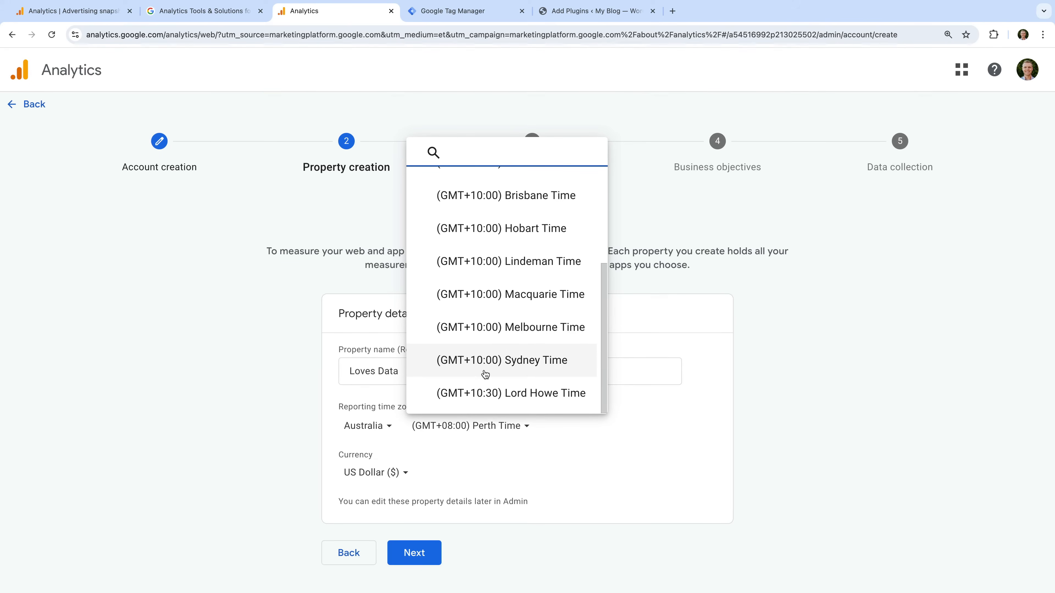
pyautogui.click(530, 371)
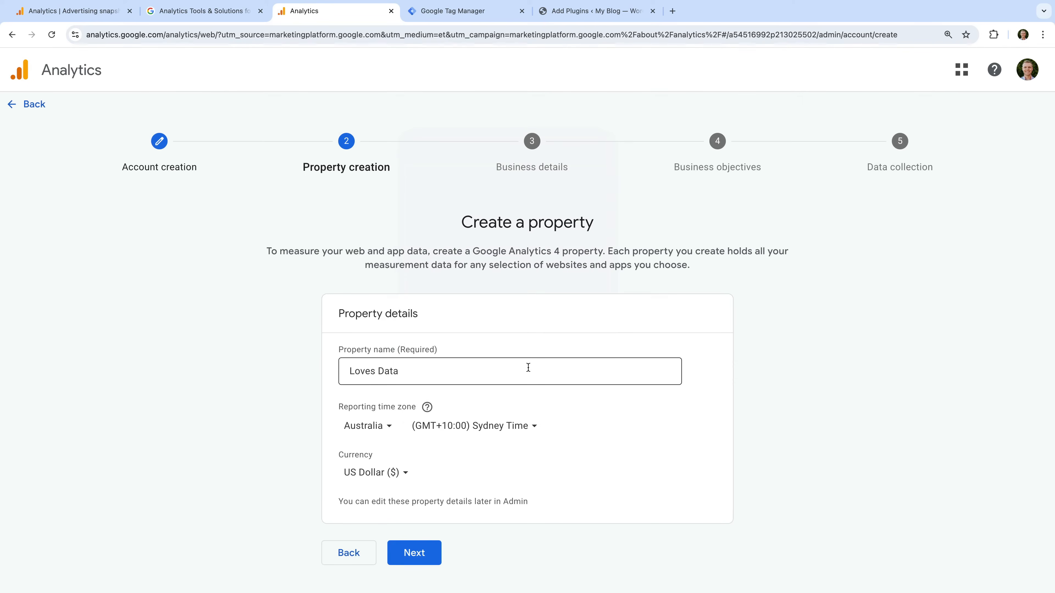
# Check the available currencies, keep US Dollar ($) for the property, and continue to the business details
pyautogui.click(397, 474)
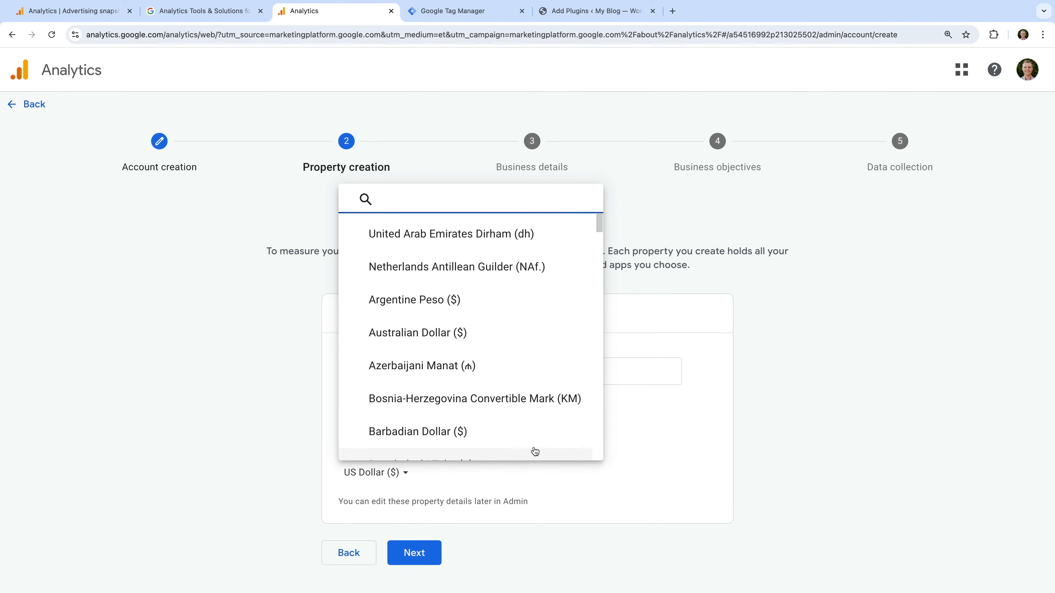
pyautogui.click(465, 480)
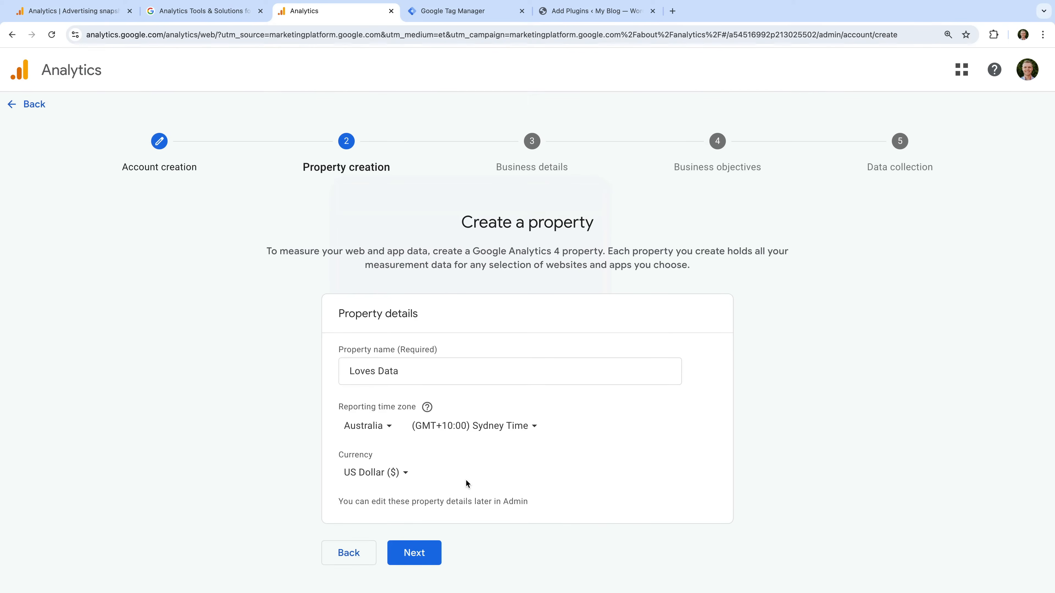
pyautogui.click(426, 556)
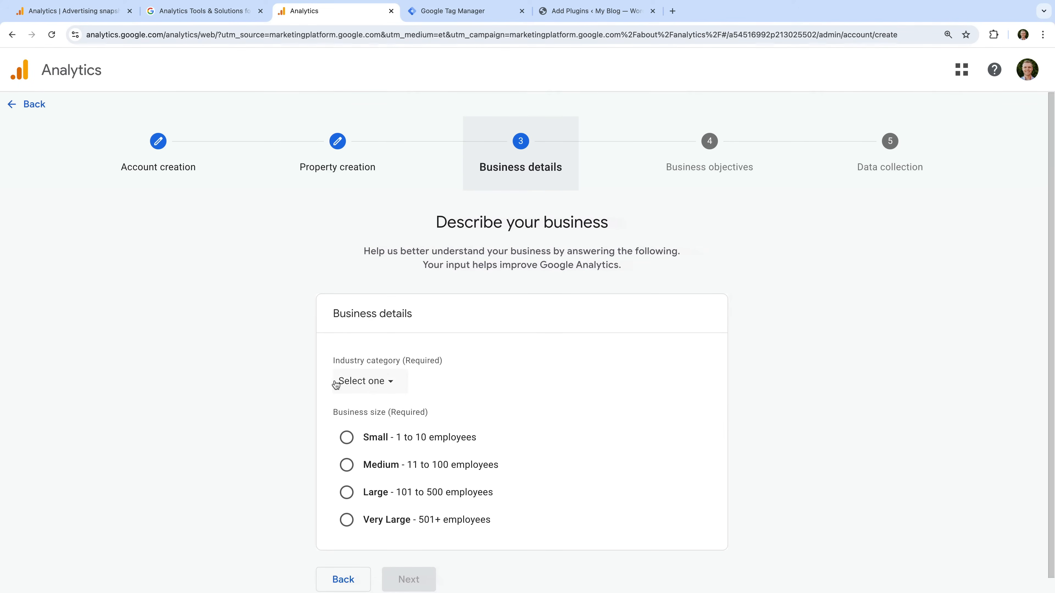
# Set the industry category to Jobs & Education and the business size to Small, and continue to the business objectives
pyautogui.click(386, 385)
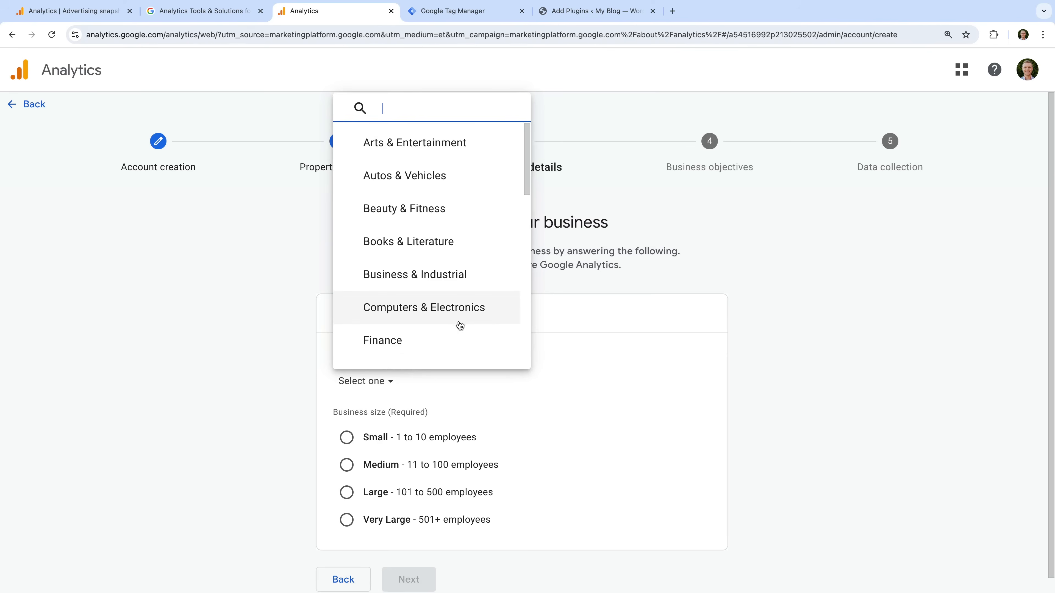
pyautogui.scroll(-2, 491, 310)
pyautogui.scroll(-5, 492, 311)
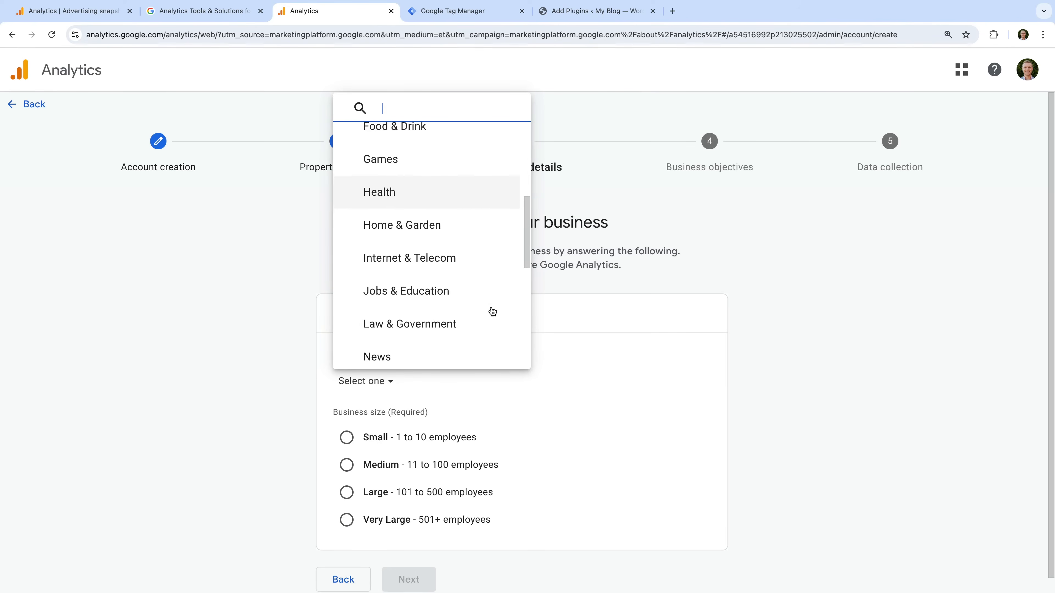
pyautogui.scroll(-1, 493, 311)
pyautogui.scroll(2, 491, 310)
pyautogui.click(495, 217)
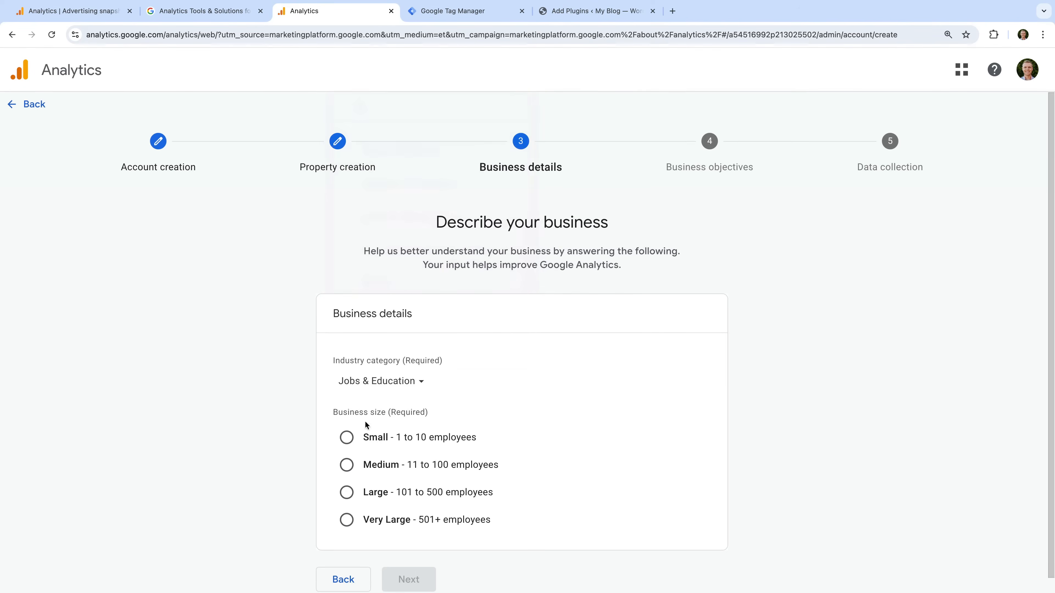
pyautogui.click(347, 437)
pyautogui.scroll(-1, 541, 483)
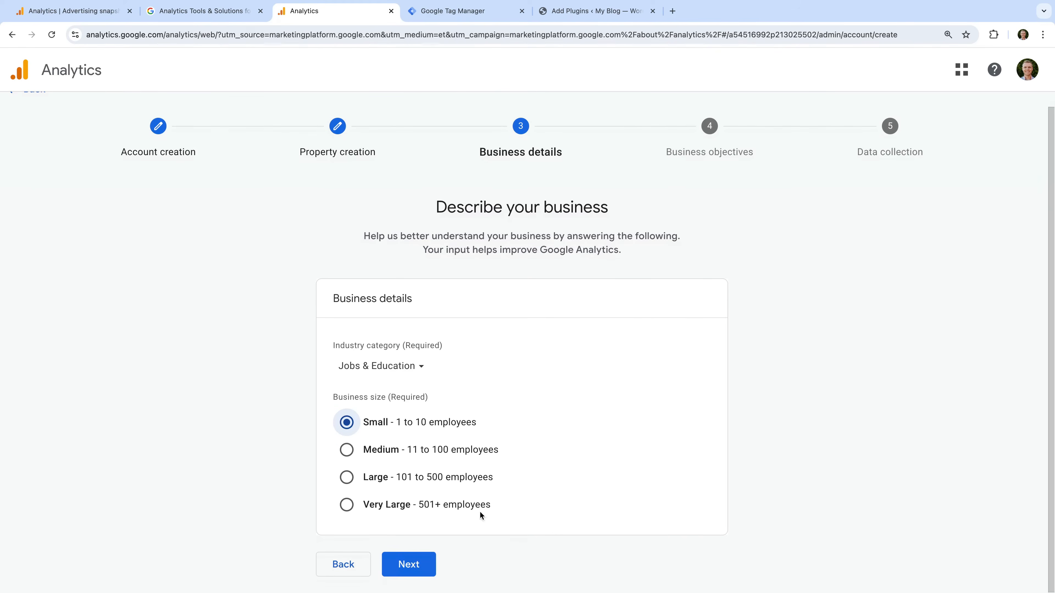
pyautogui.click(406, 566)
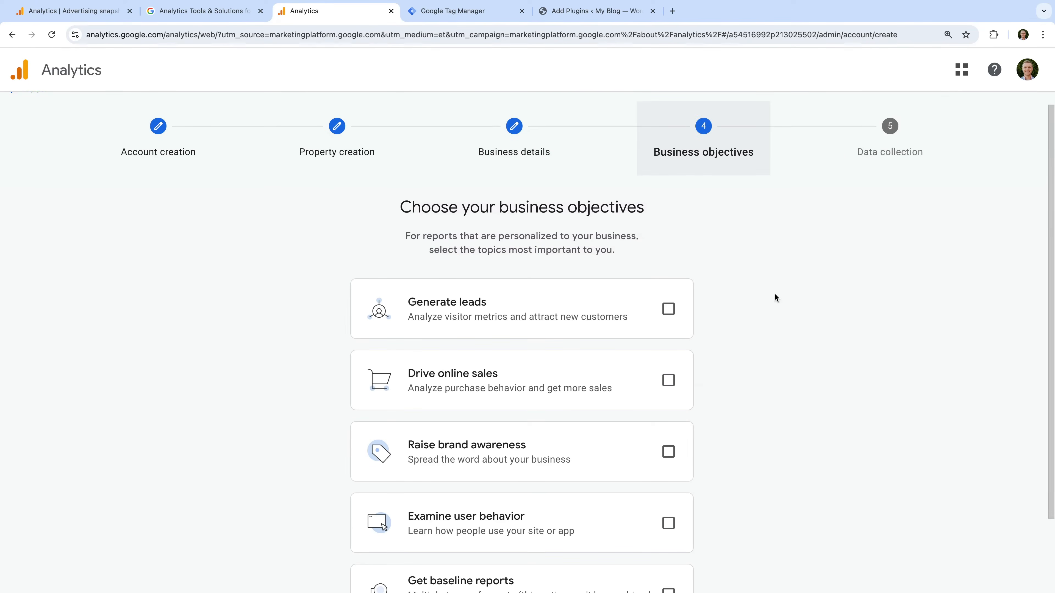
# Choose Get baseline reports as the business objective and create the account
pyautogui.scroll(-2, 775, 297)
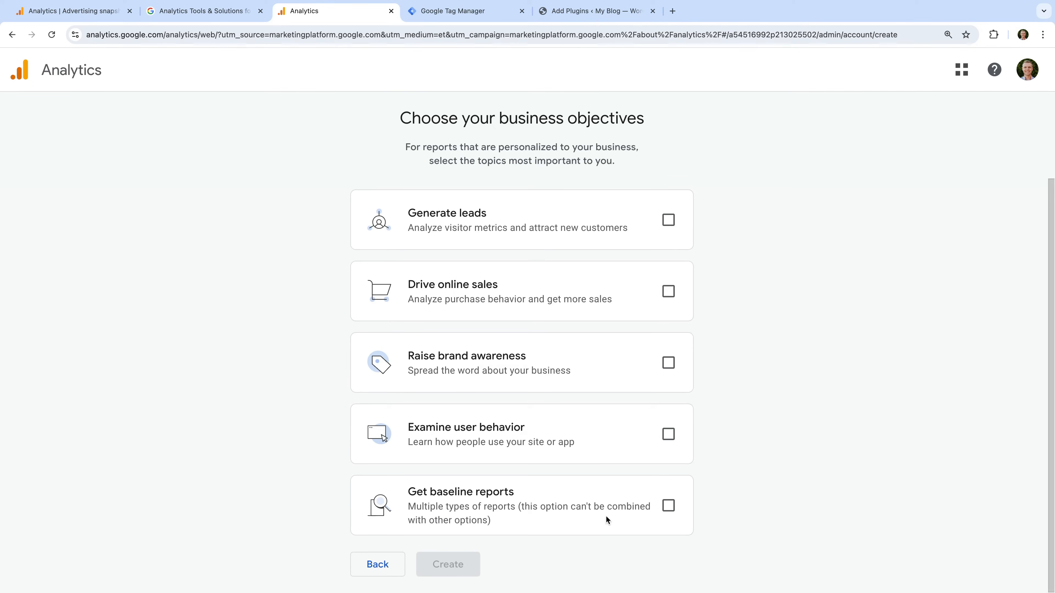
pyautogui.click(668, 509)
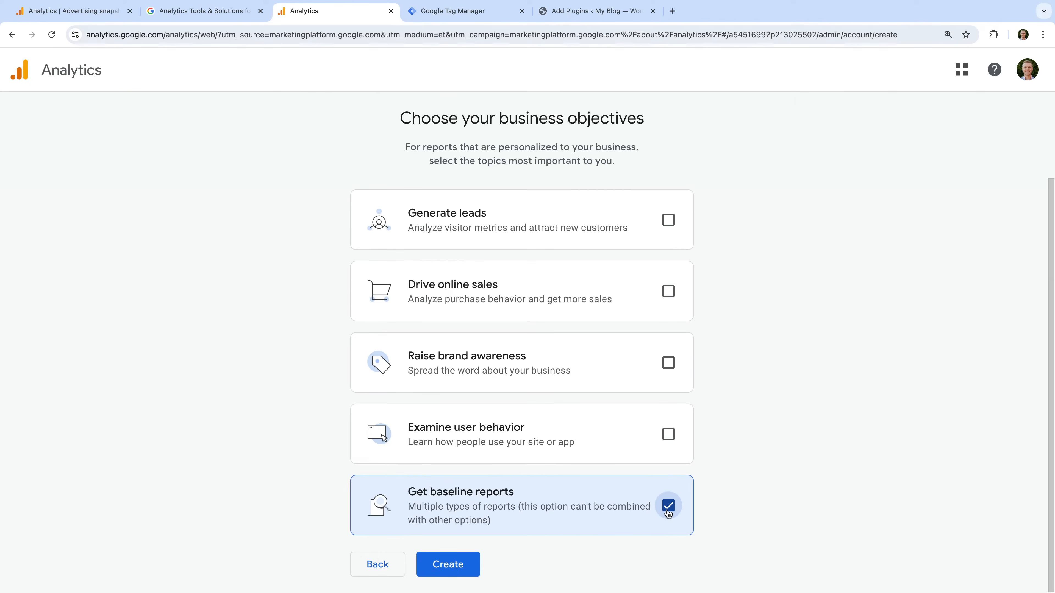
pyautogui.click(449, 564)
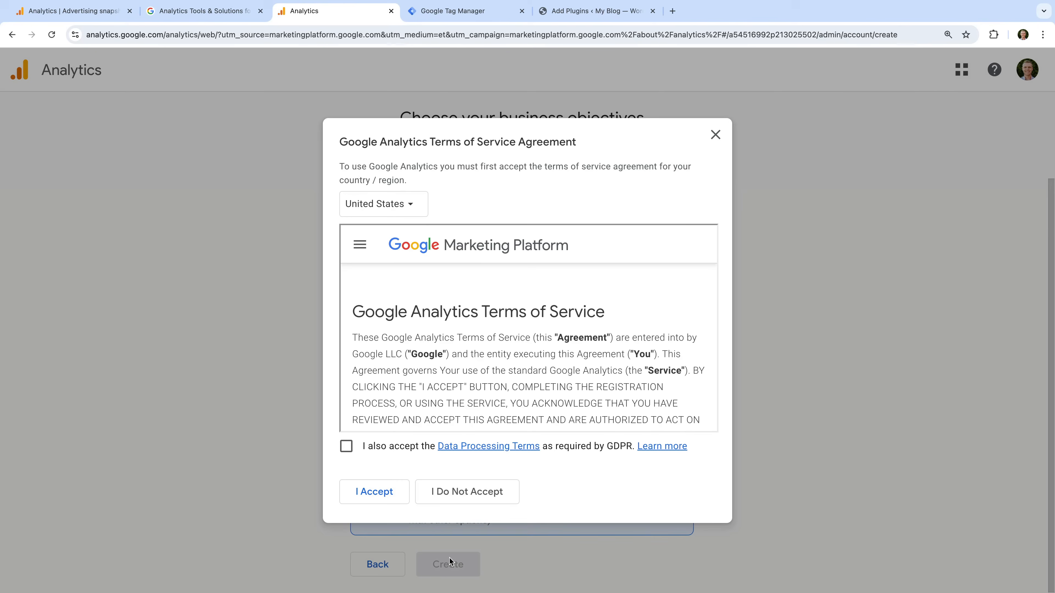
# Accept the Google Analytics terms of service for Australia, including the Data Processing Terms required by GDPR
pyautogui.click(412, 207)
pyautogui.write('australia')
pyautogui.click(373, 265)
pyautogui.click(346, 447)
pyautogui.click(388, 490)
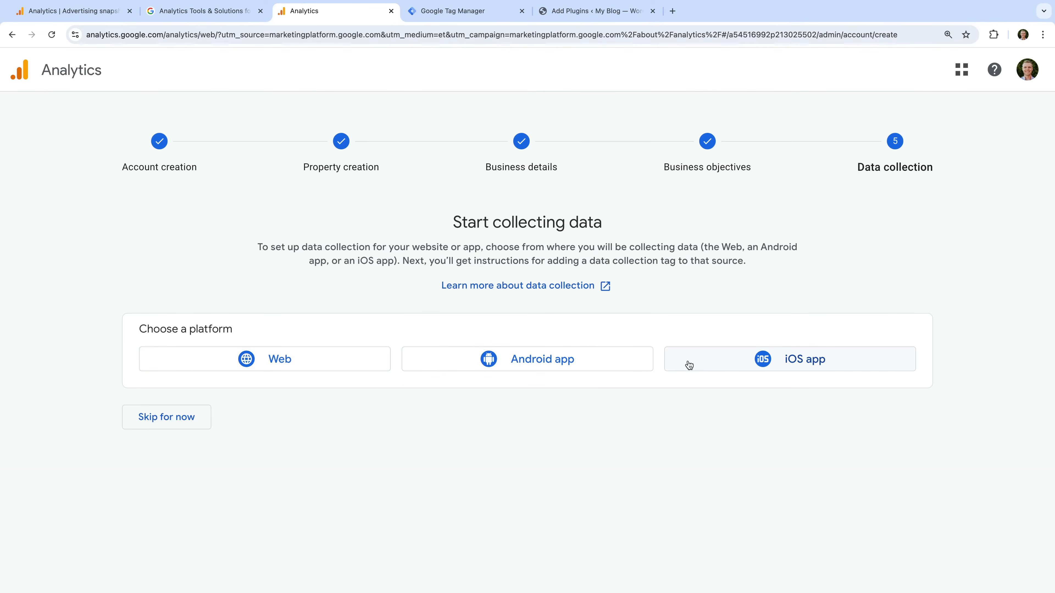
pyautogui.click(326, 361)
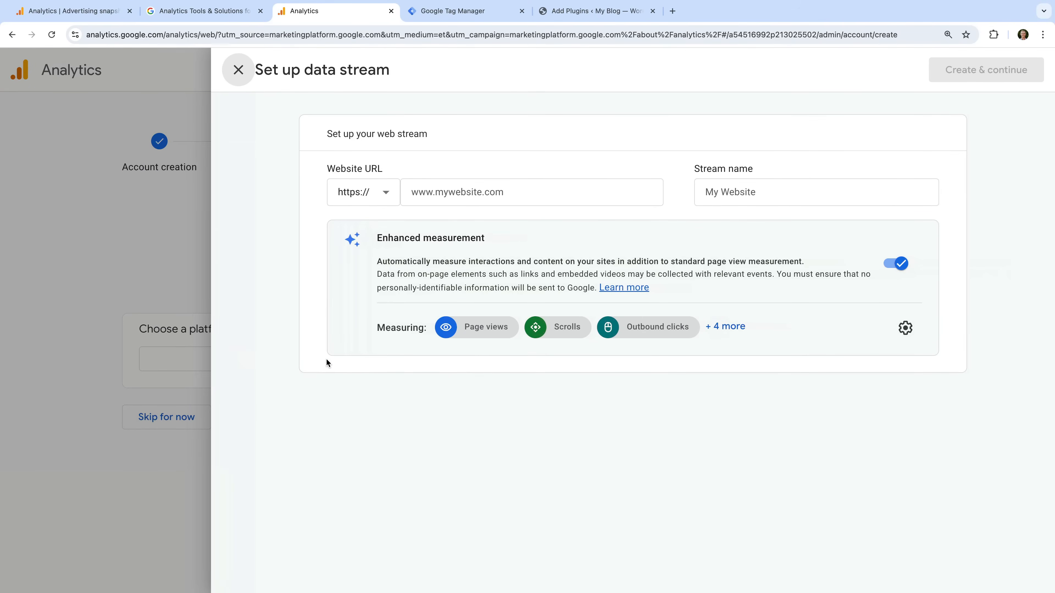
pyautogui.click(466, 193)
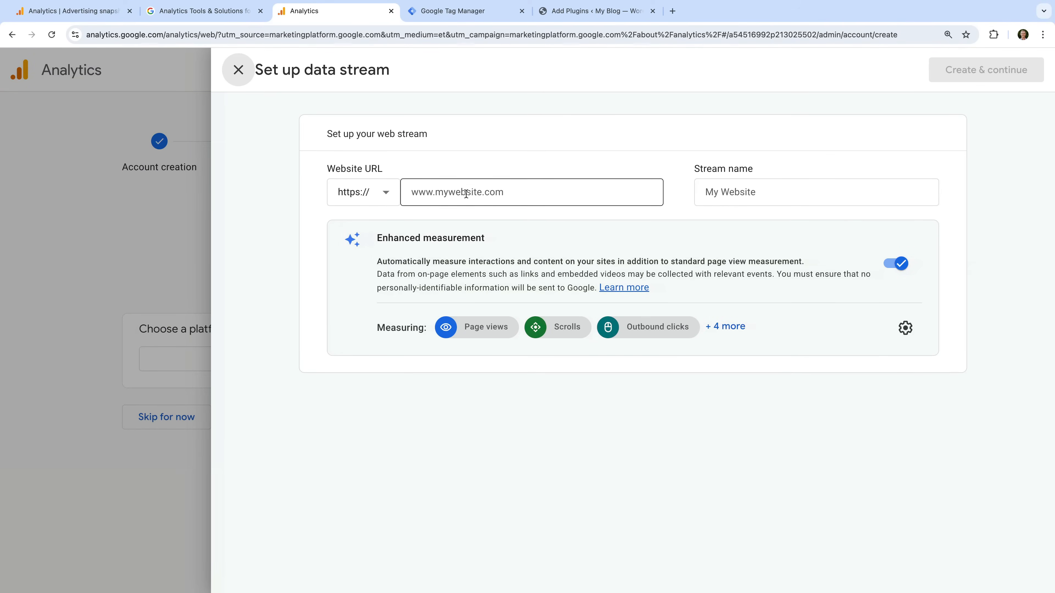
pyautogui.click(466, 193)
pyautogui.write('w')
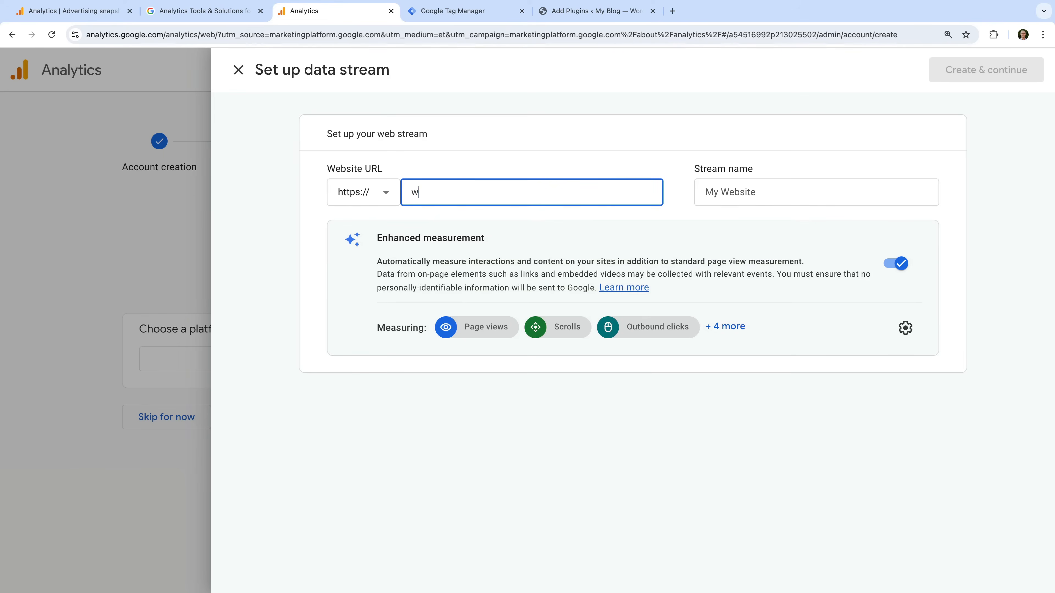
pyautogui.write('ww.lovesdata-test-two.com')
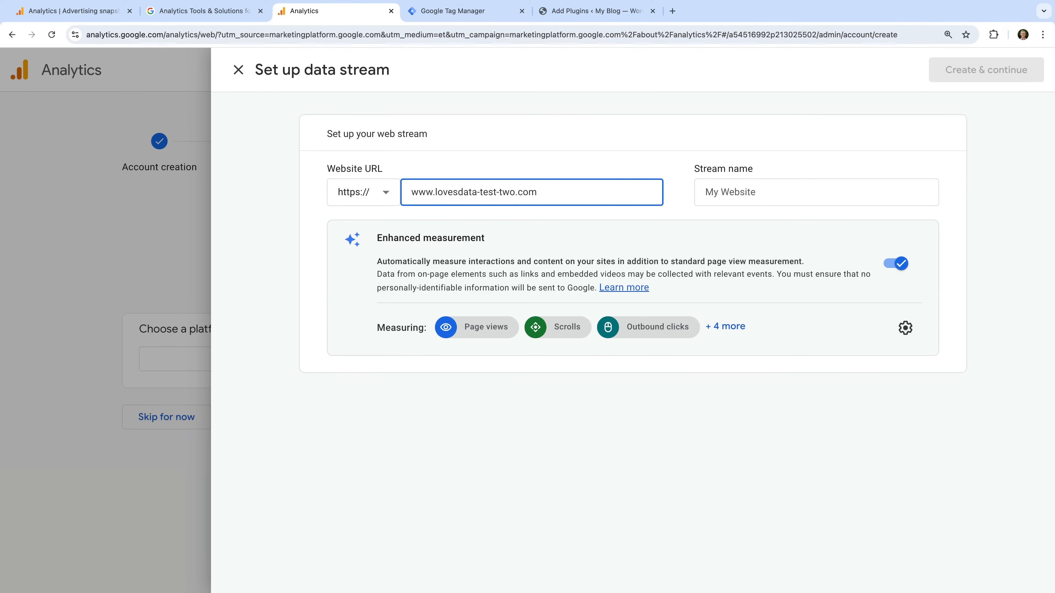
pyautogui.click(742, 203)
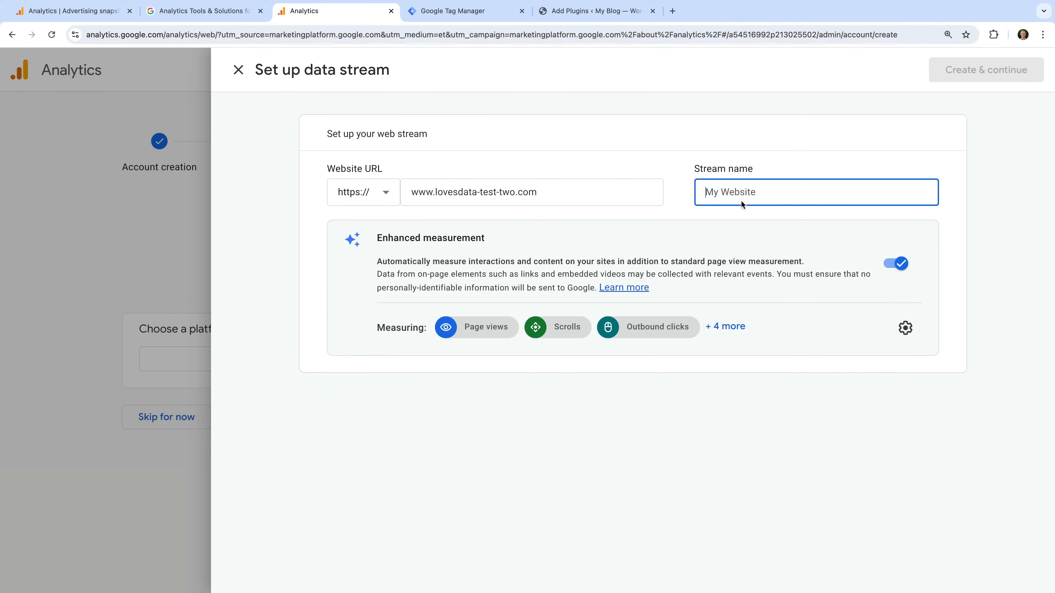
pyautogui.write('Loves Data Website')
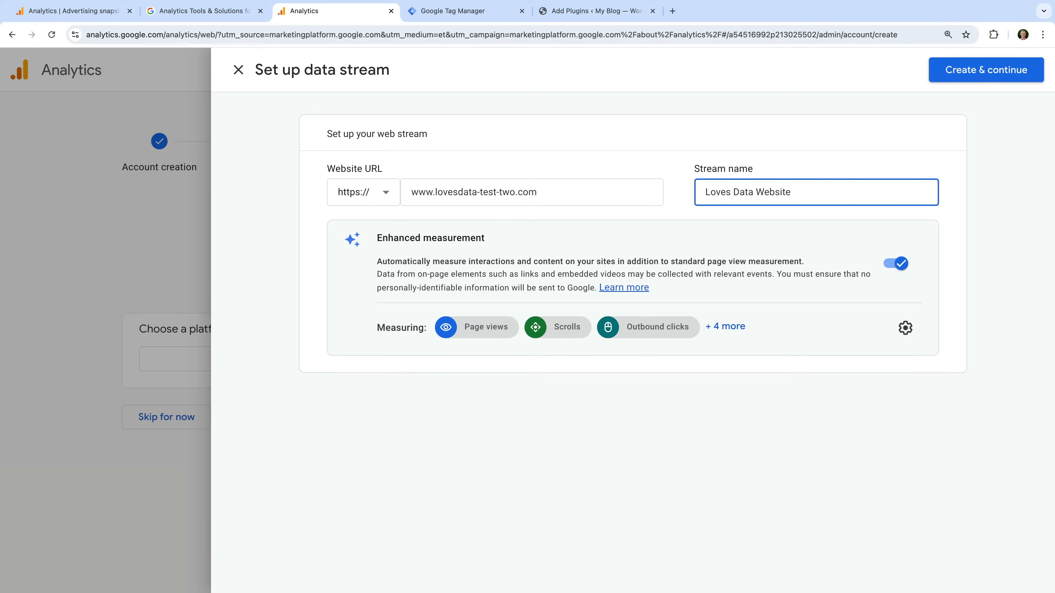
pyautogui.click(697, 220)
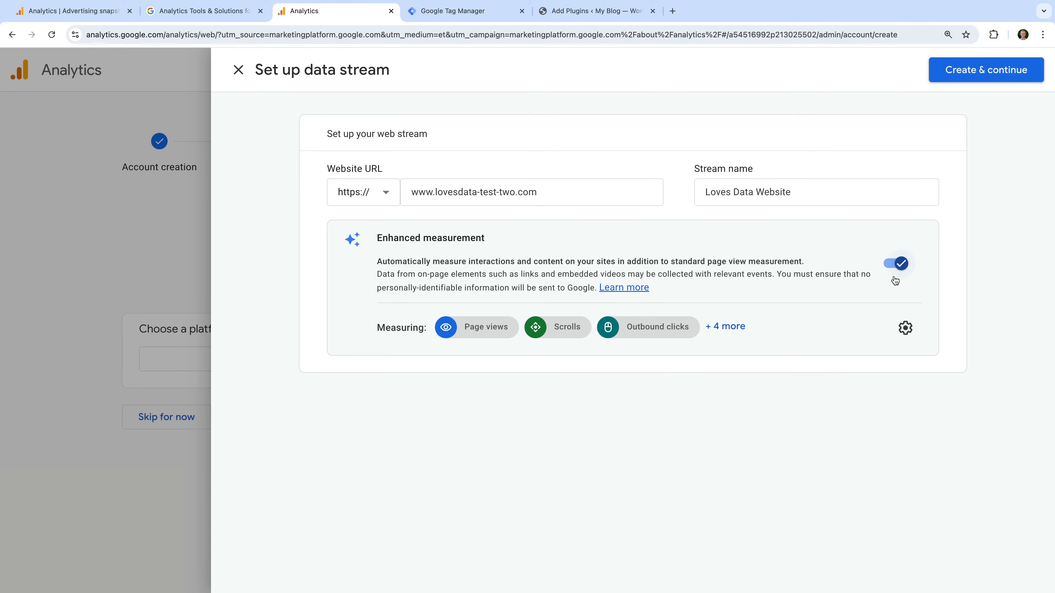
# Turn off the Scrolls event in the stream's enhanced measurement settings, save, and create the web stream
pyautogui.click(906, 328)
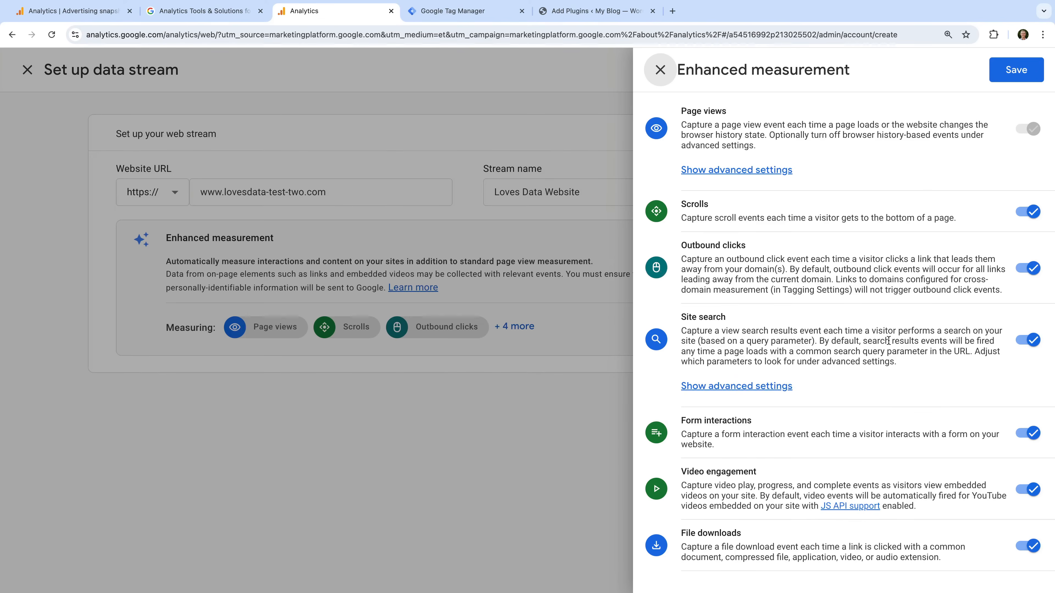
pyautogui.click(1033, 214)
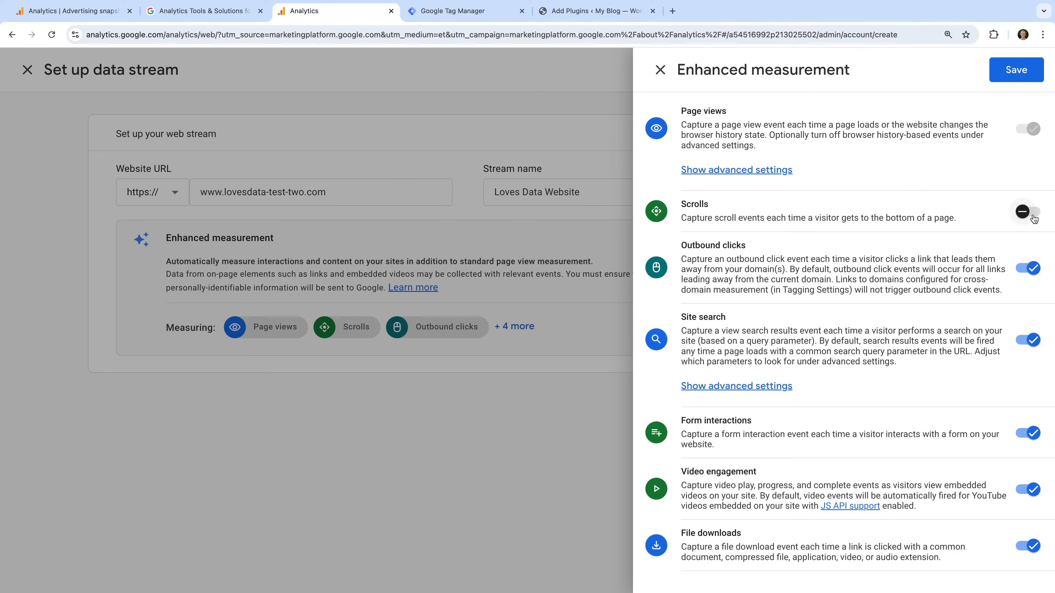
pyautogui.click(1027, 75)
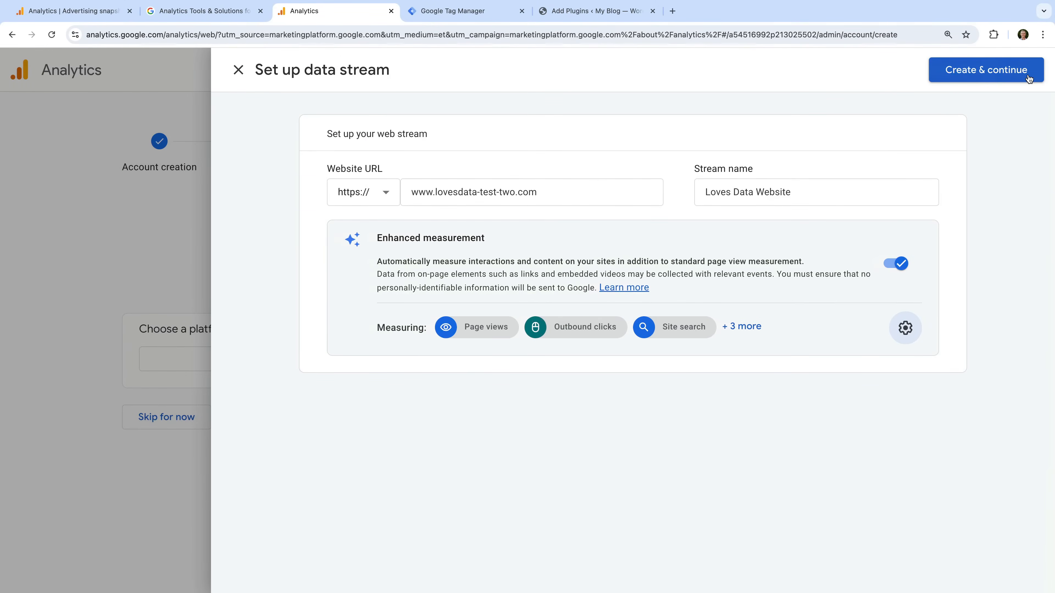
pyautogui.click(977, 69)
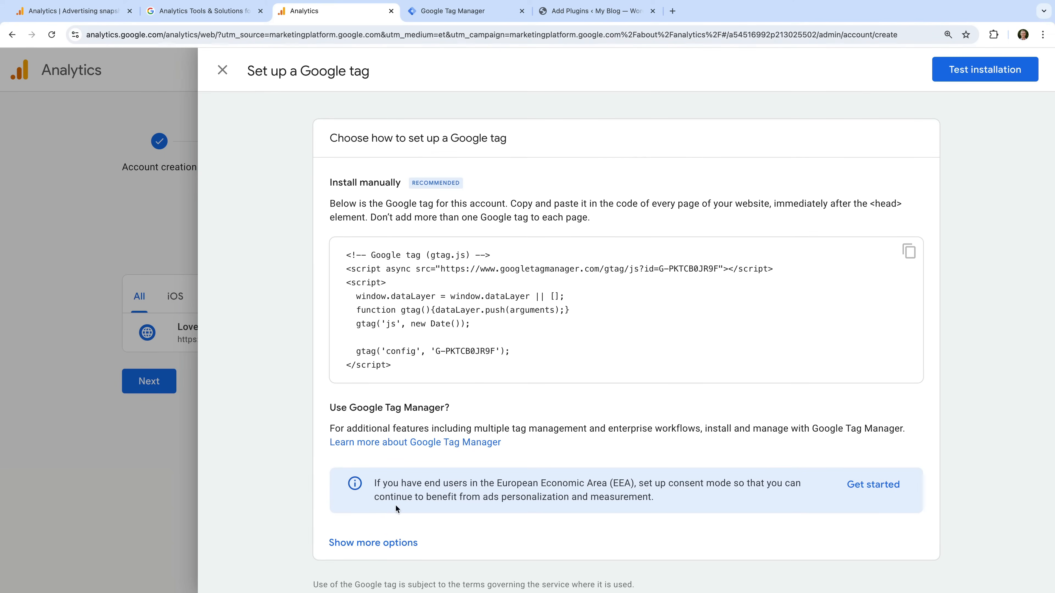
# Examine the additional Google tag installation options, including Install with a CMS or website builder, and close the tag setup
pyautogui.click(364, 545)
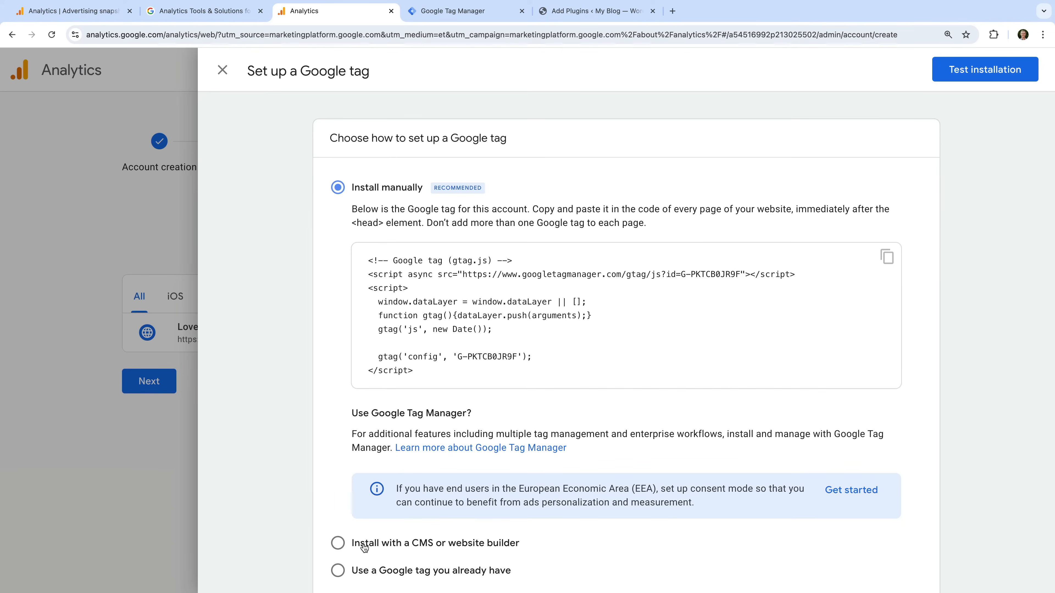
pyautogui.scroll(-1, 498, 512)
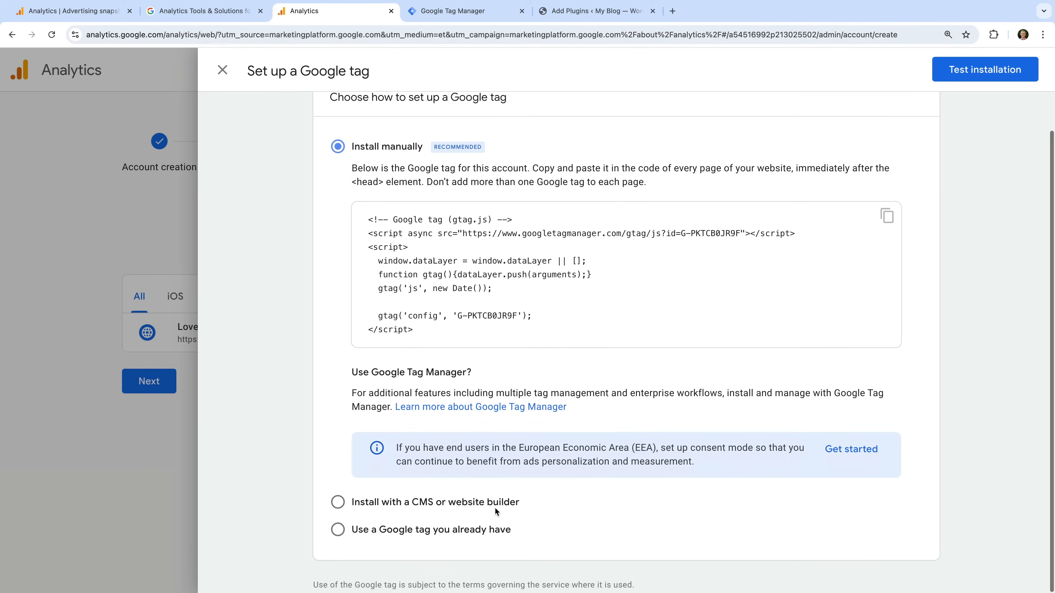
pyautogui.click(381, 503)
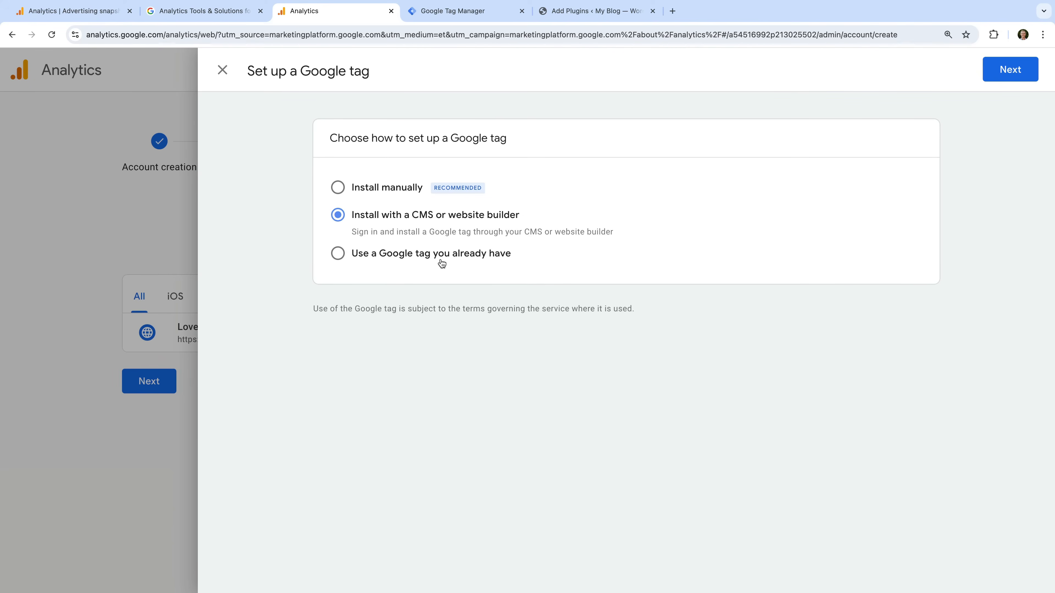
pyautogui.click(224, 68)
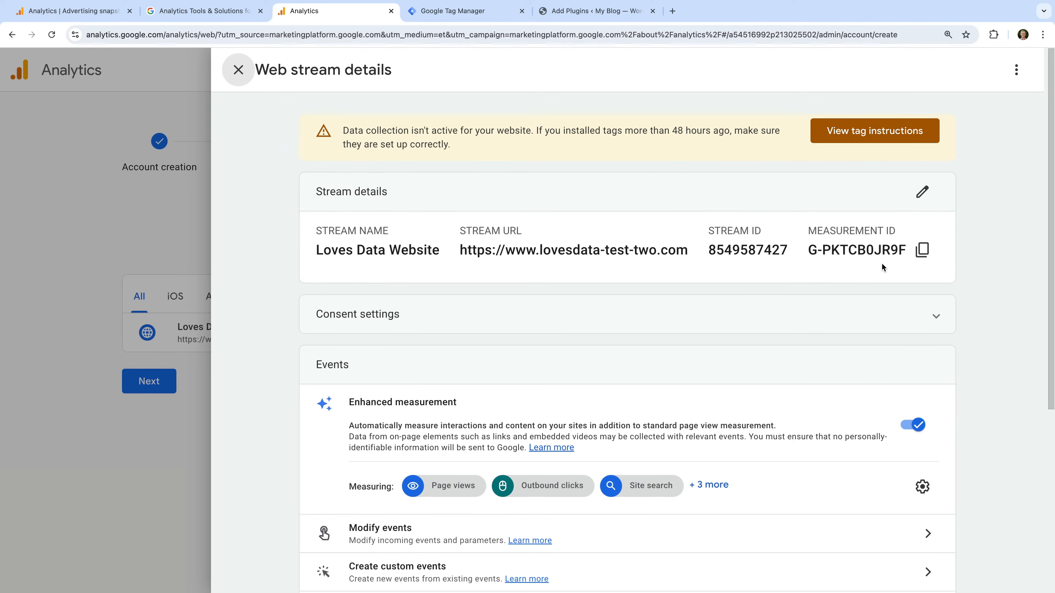
# Copy the web stream's measurement ID and switch to Google Tag Manager
pyautogui.click(929, 253)
pyautogui.click(482, 17)
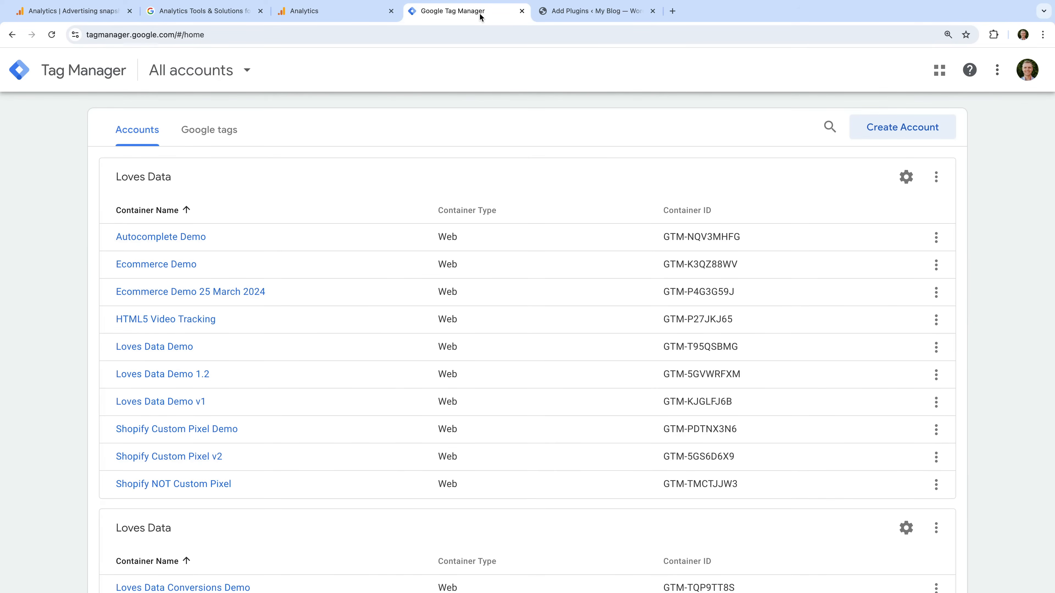
pyautogui.click(189, 36)
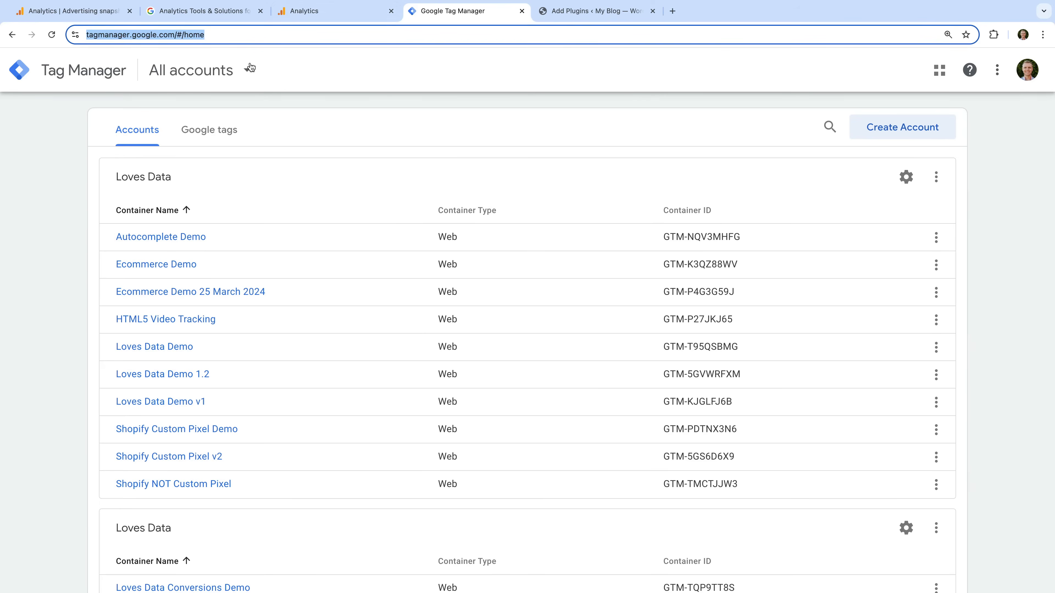
pyautogui.click(346, 123)
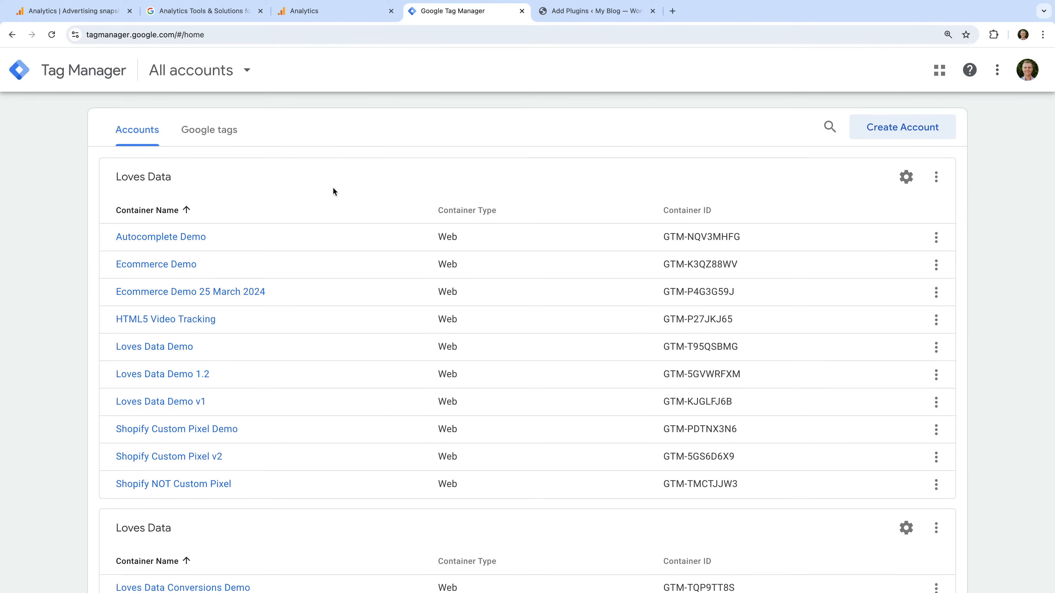
# Start a new account named Loves Data Demo with country Australia and anonymous data sharing enabled
pyautogui.click(908, 132)
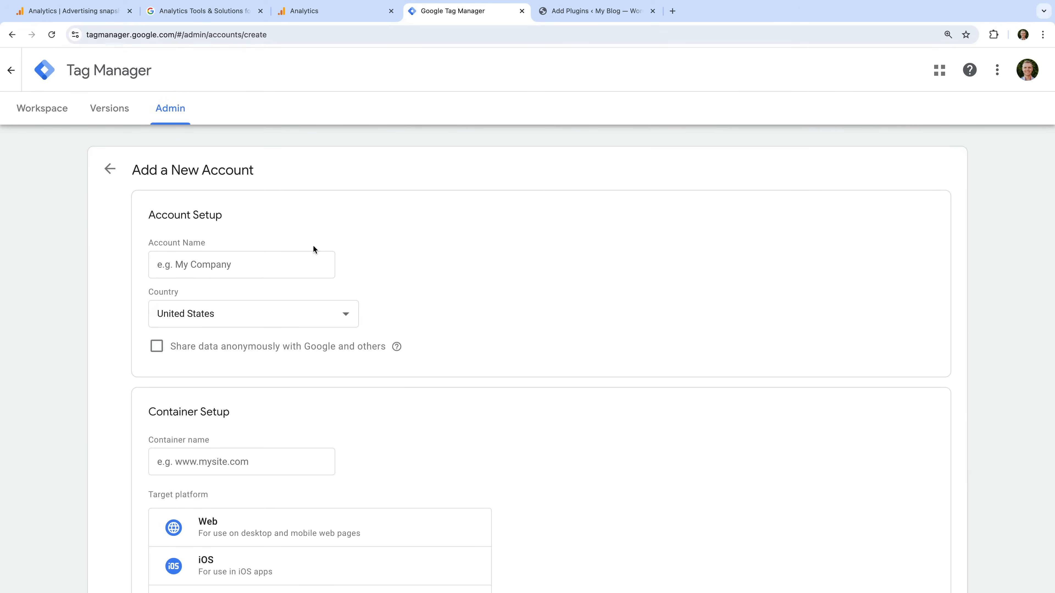
pyautogui.click(267, 263)
pyautogui.write('Loves ')
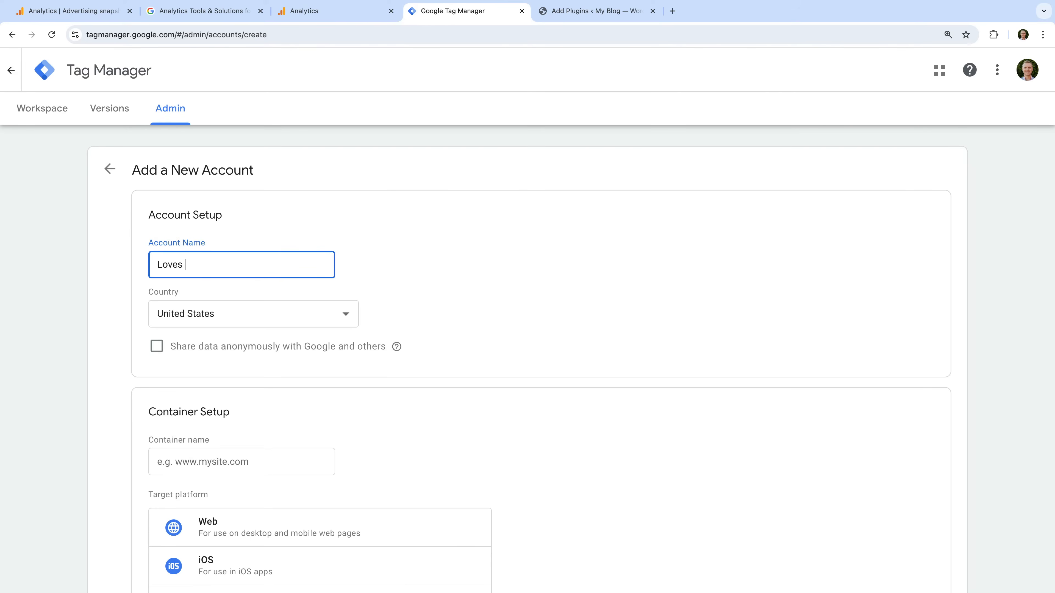
pyautogui.write('Data Demo')
pyautogui.click(247, 314)
pyautogui.write('aus')
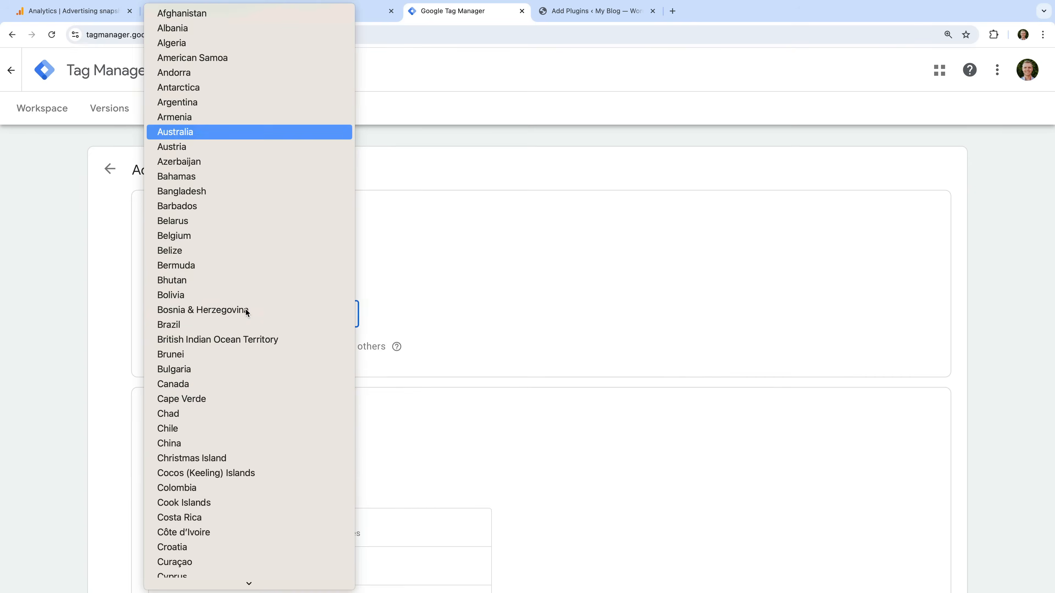
pyautogui.press('Return')
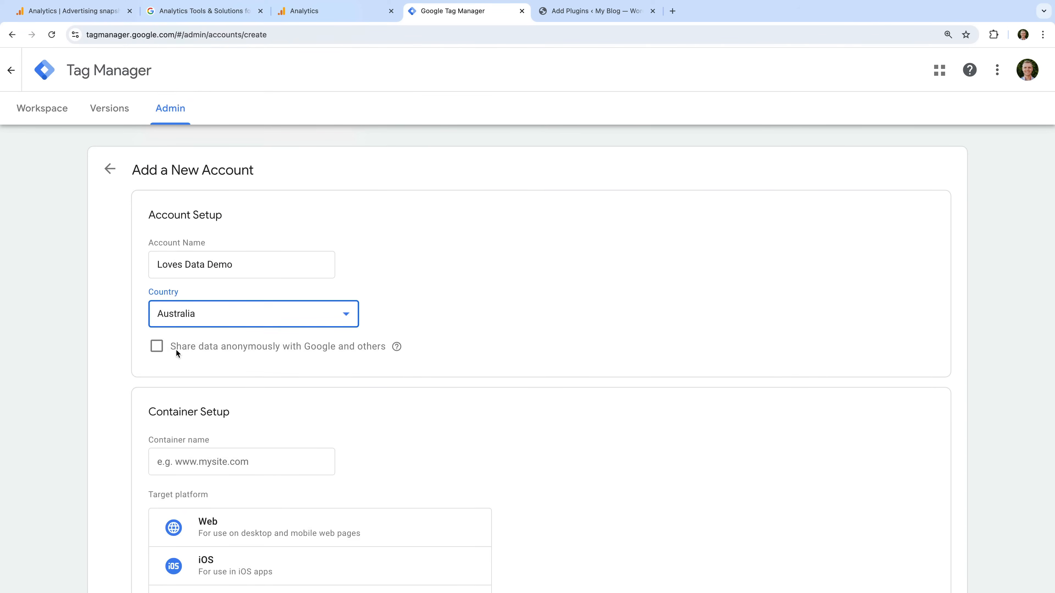
pyautogui.click(157, 347)
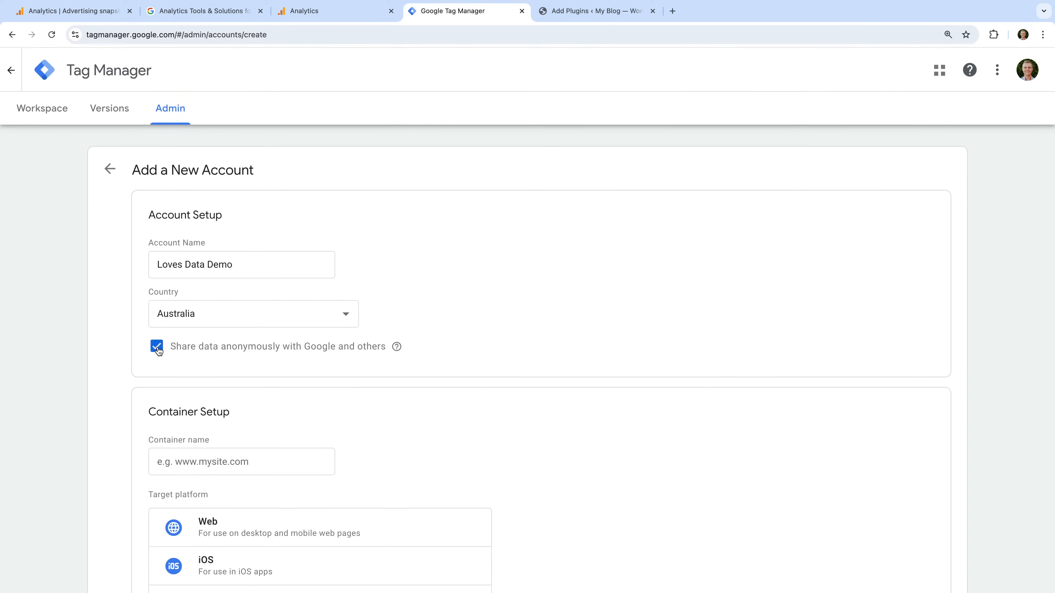
# Name the container Loves Data and choose Web as its target platform
pyautogui.scroll(-2, 284, 402)
pyautogui.click(248, 390)
pyautogui.write('Loves Data')
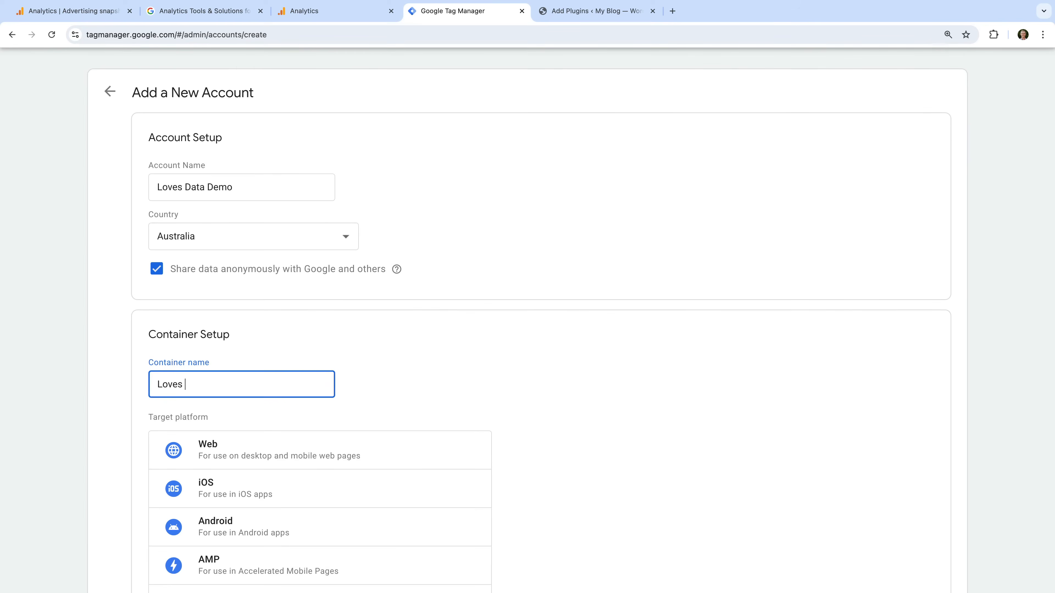
pyautogui.click(368, 383)
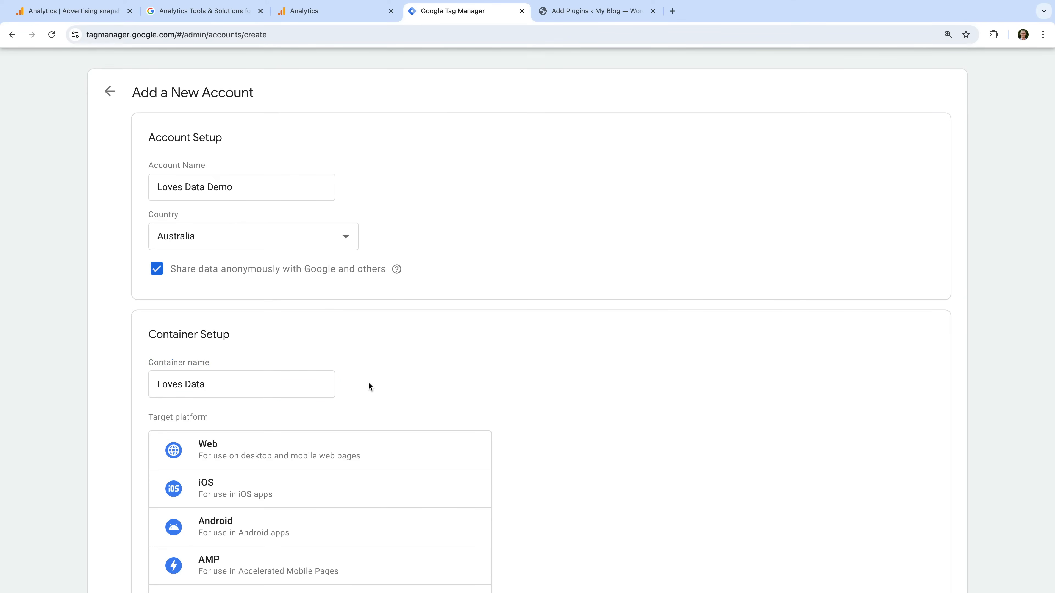
pyautogui.scroll(-3, 368, 385)
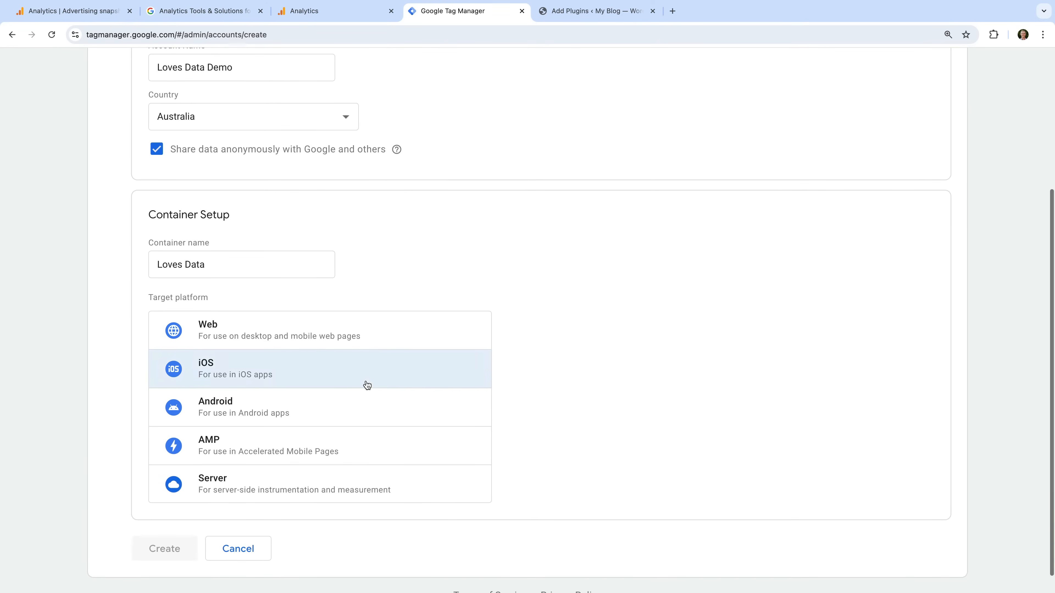
pyautogui.click(255, 334)
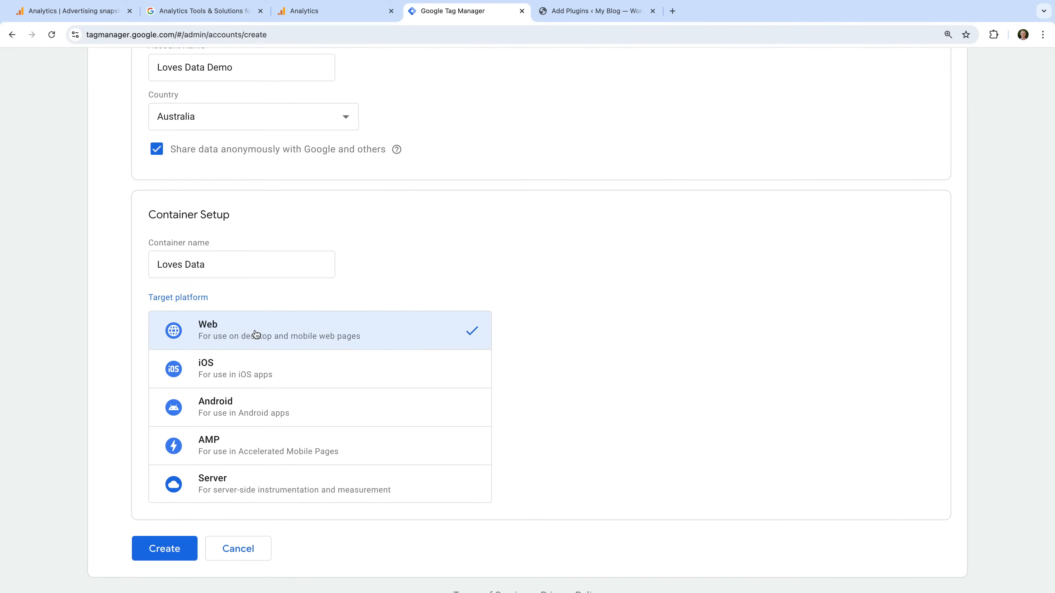
# Create the account and accept the Google Tag Manager terms of service, including the Data Processing Terms required by GDPR
pyautogui.click(164, 550)
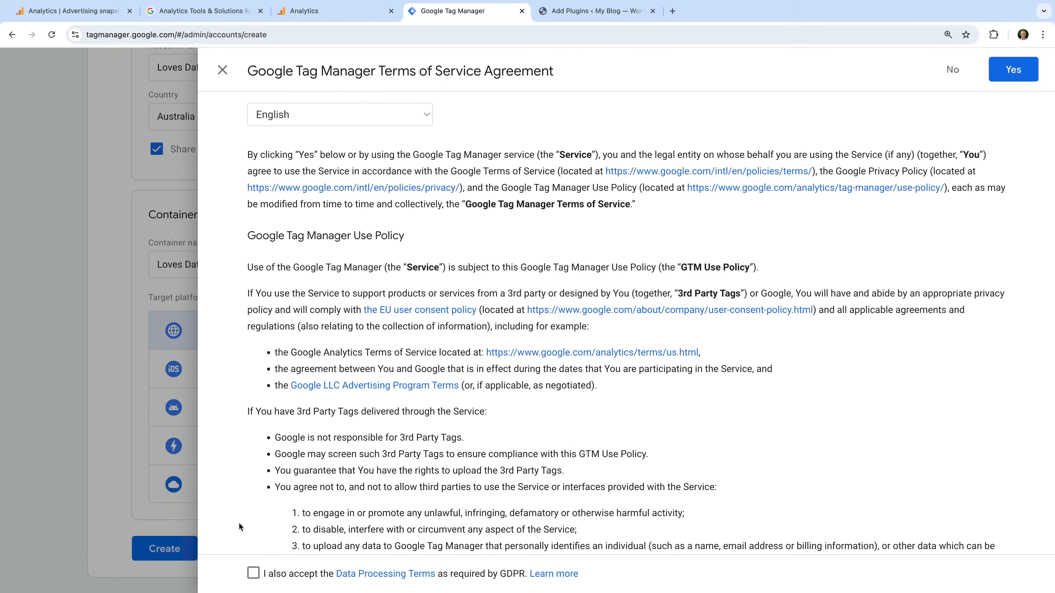
pyautogui.click(254, 574)
pyautogui.click(1006, 71)
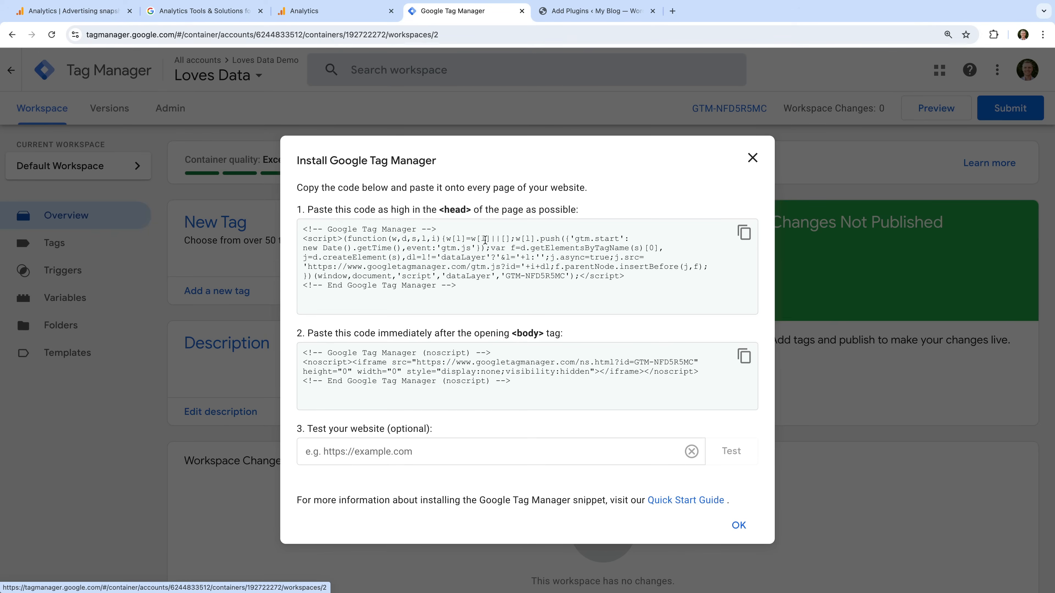
# Close the Google Tag Manager installation instructions after reviewing the head snippet, and copy the new container's ID
pyautogui.moveTo(301, 227); pyautogui.dragTo(507, 319)
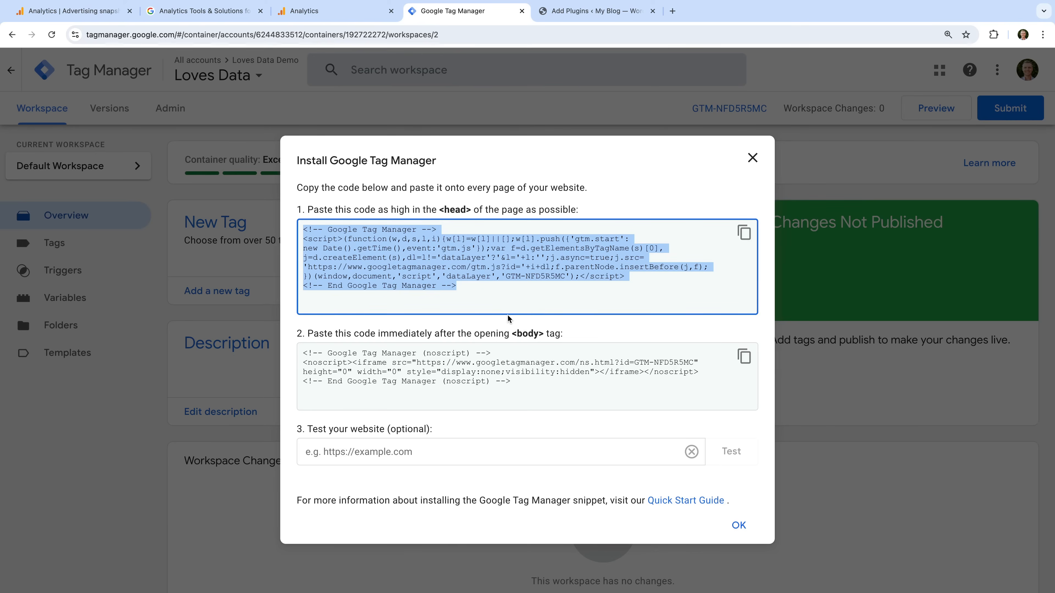
pyautogui.click(581, 330)
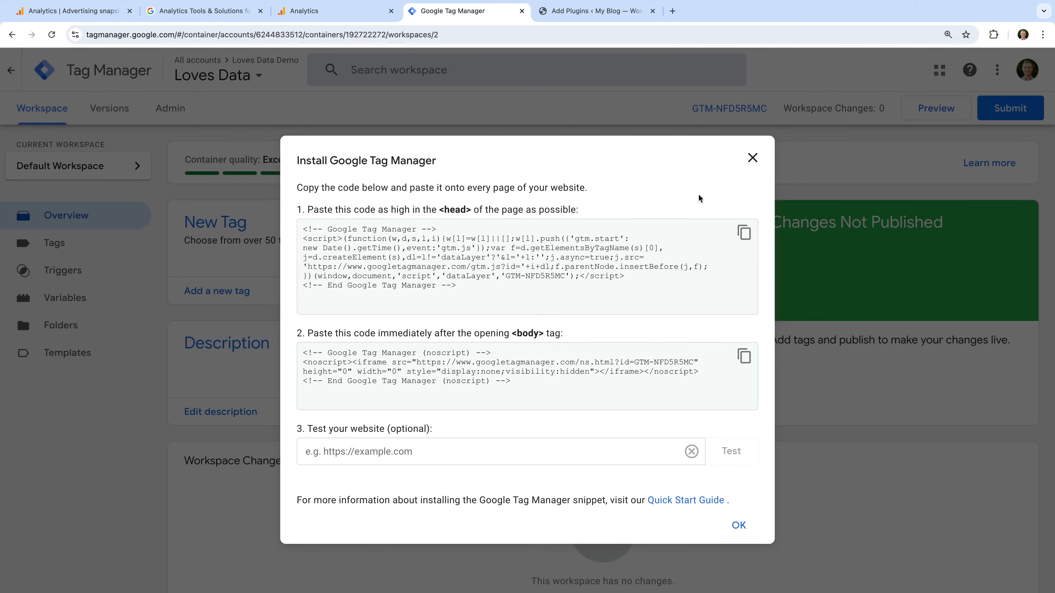
pyautogui.click(752, 158)
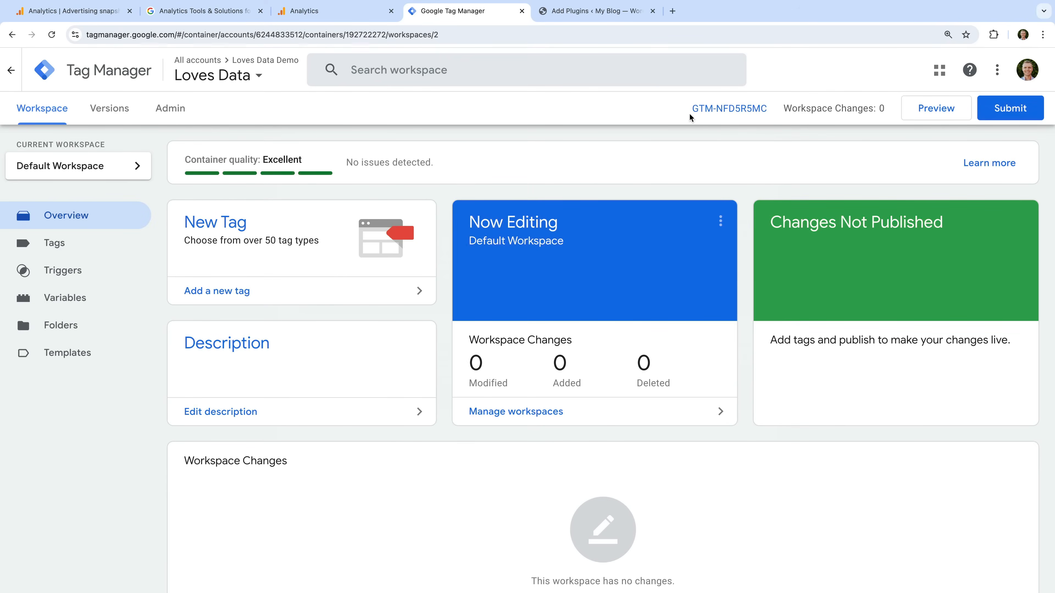
pyautogui.moveTo(687, 102); pyautogui.dragTo(763, 121)
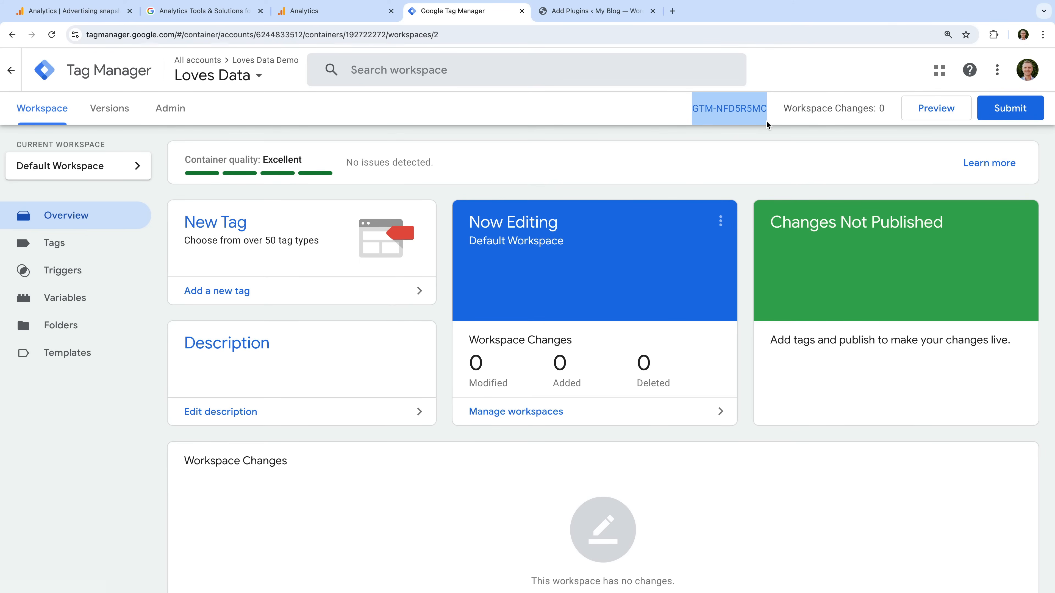
# Switch to the WordPress admin, and install and activate the GTM4WP plugin
pyautogui.click(619, 12)
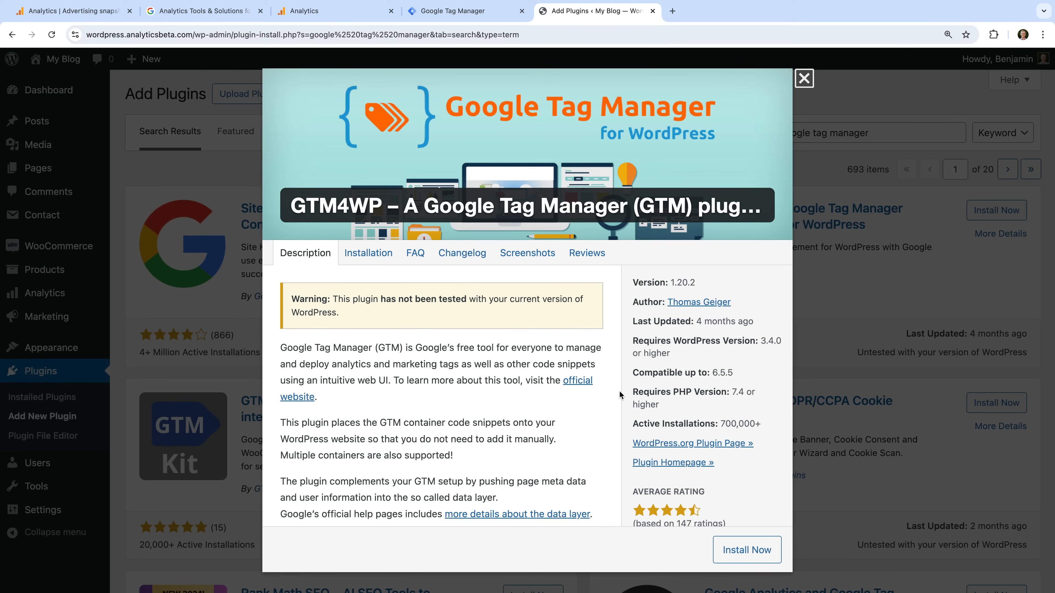
pyautogui.click(748, 551)
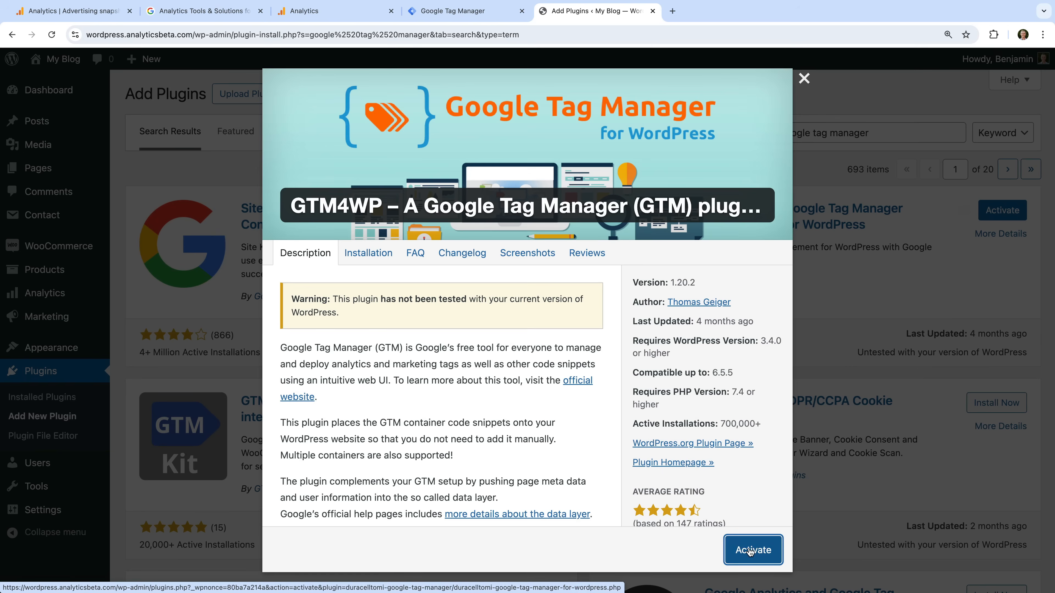
pyautogui.click(764, 561)
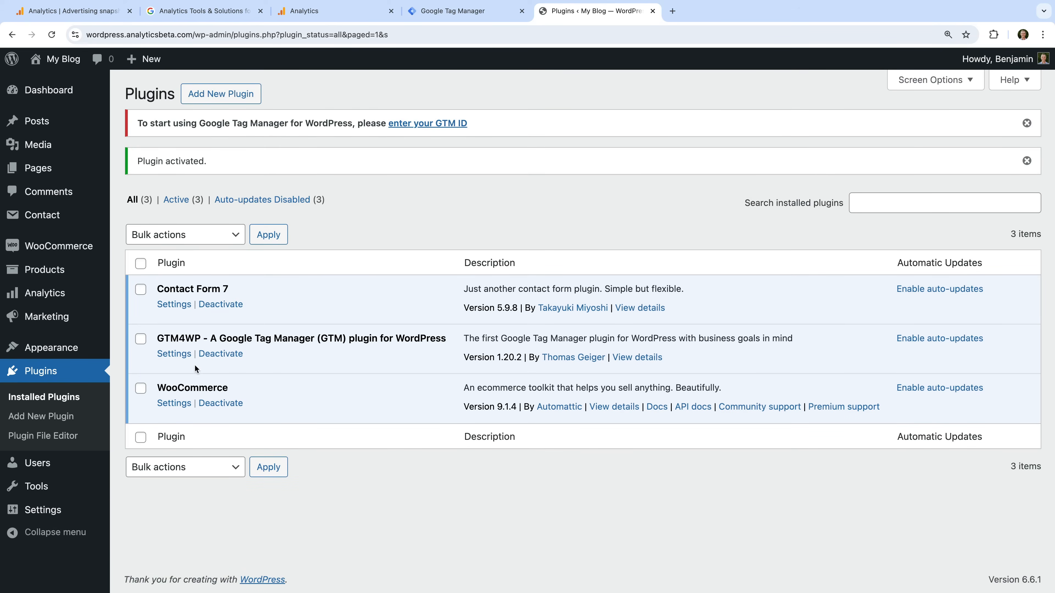
# In the GTM4WP settings, enter GTM-NFD5R5MC as the Google Tag Manager ID, turn the container code on, and save the changes
pyautogui.click(174, 354)
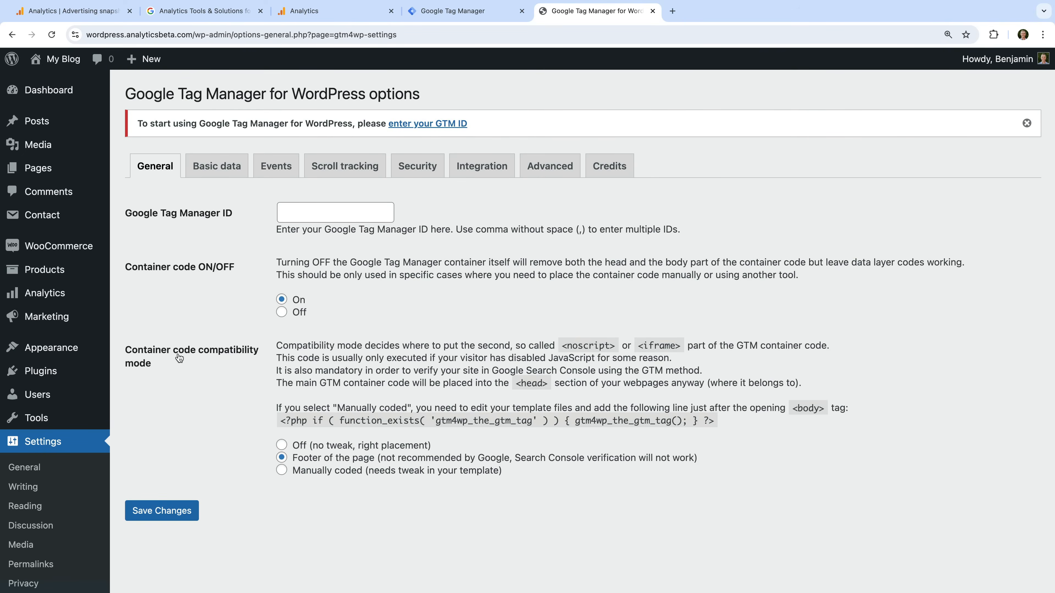
pyautogui.click(295, 214)
pyautogui.write('GTM-NFD5R5MC')
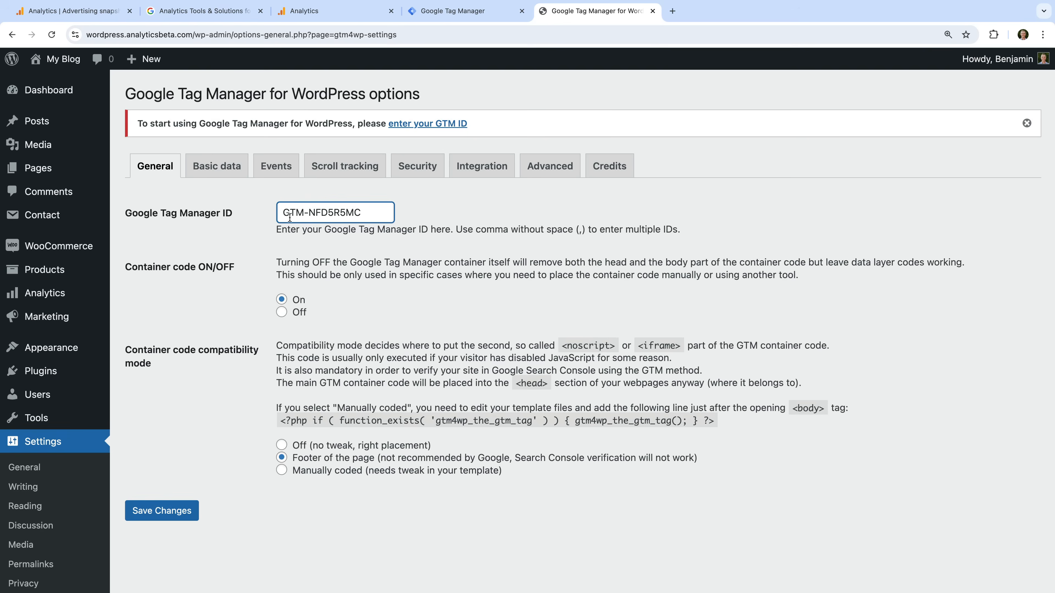
pyautogui.click(264, 230)
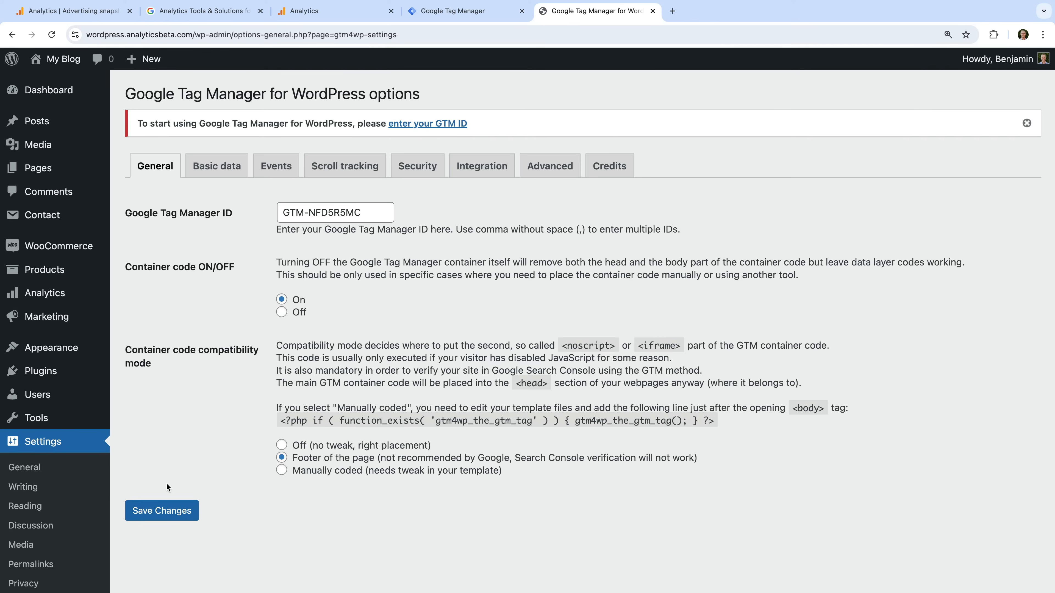
pyautogui.click(155, 517)
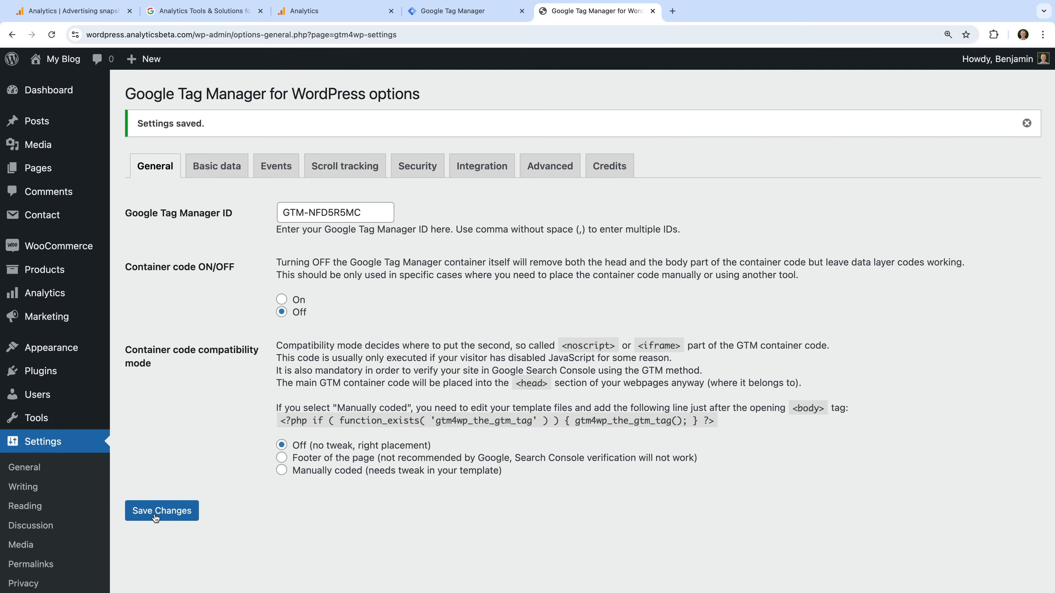
pyautogui.click(285, 300)
pyautogui.click(157, 515)
# Switch to Google Tag Manager and add a new tag named "Google Tag | GA4 | Page View" with the Google Tag type
pyautogui.click(465, 11)
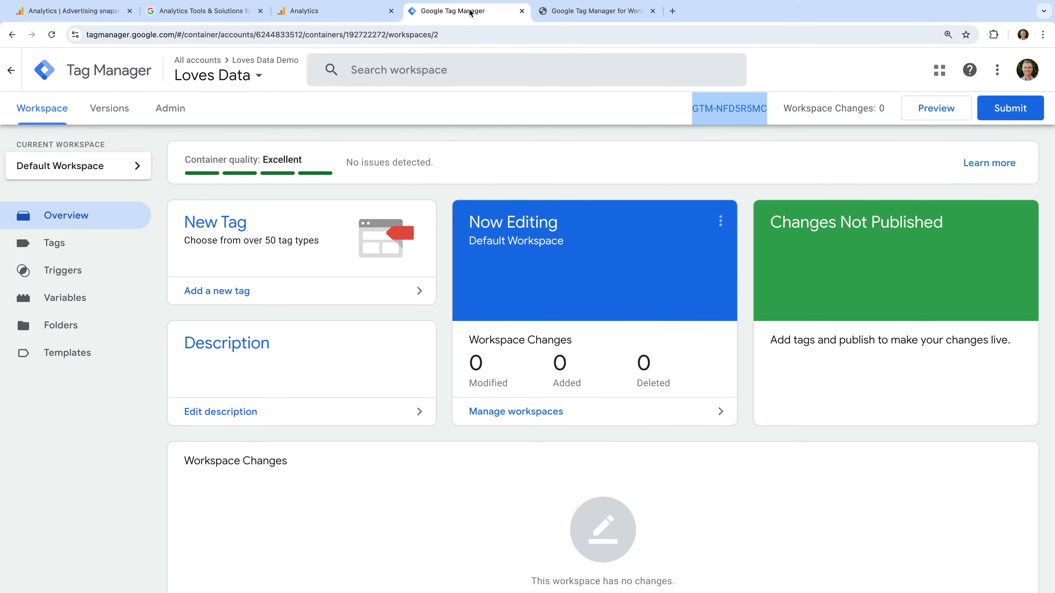
pyautogui.click(264, 290)
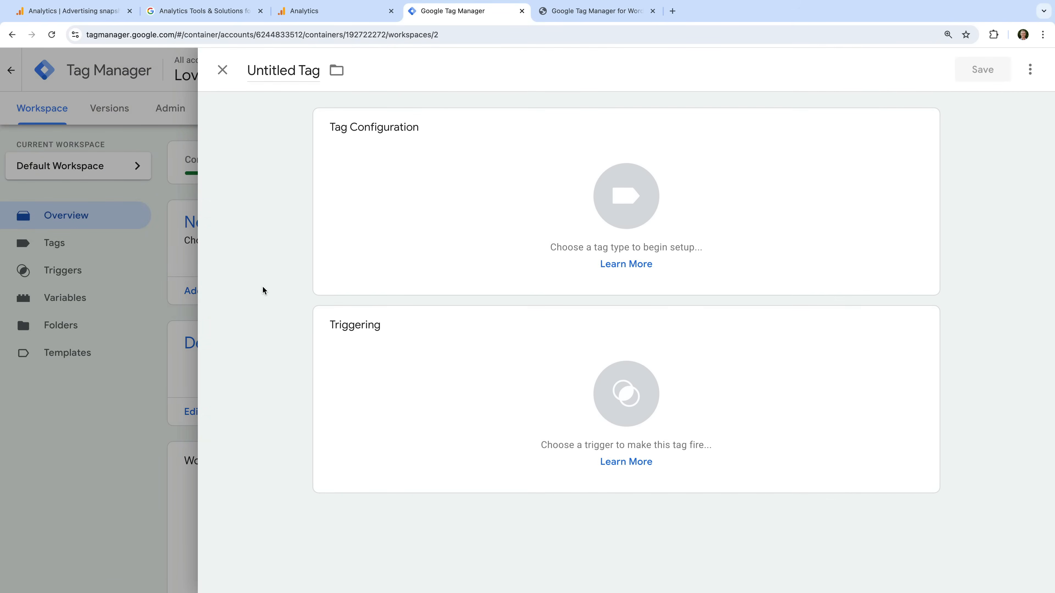
pyautogui.tripleClick(297, 72)
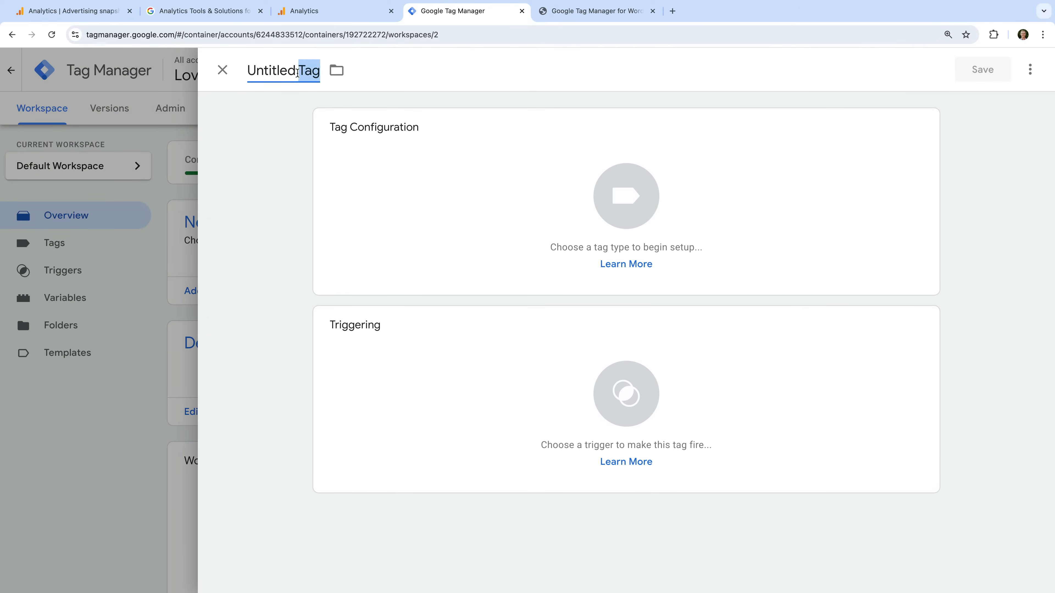
pyautogui.write('Googl')
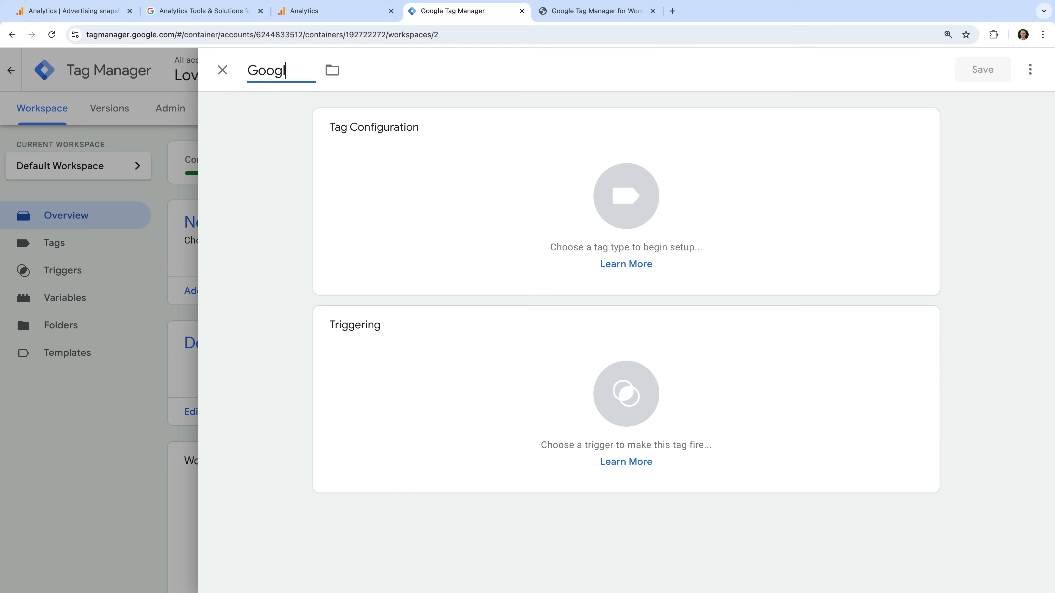
pyautogui.write('e Tag | GA4 | Page View')
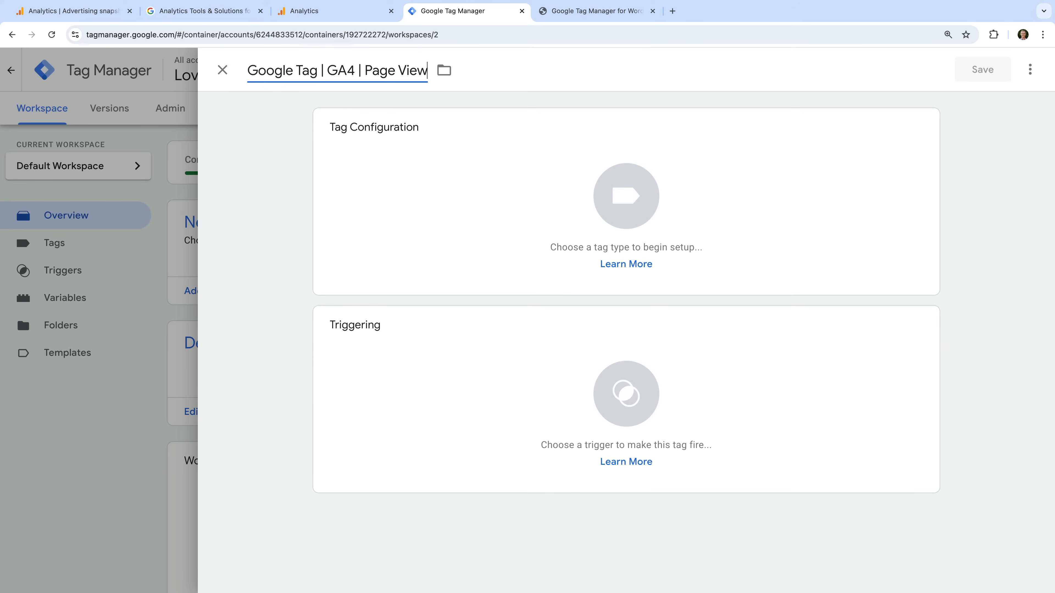
pyautogui.click(347, 158)
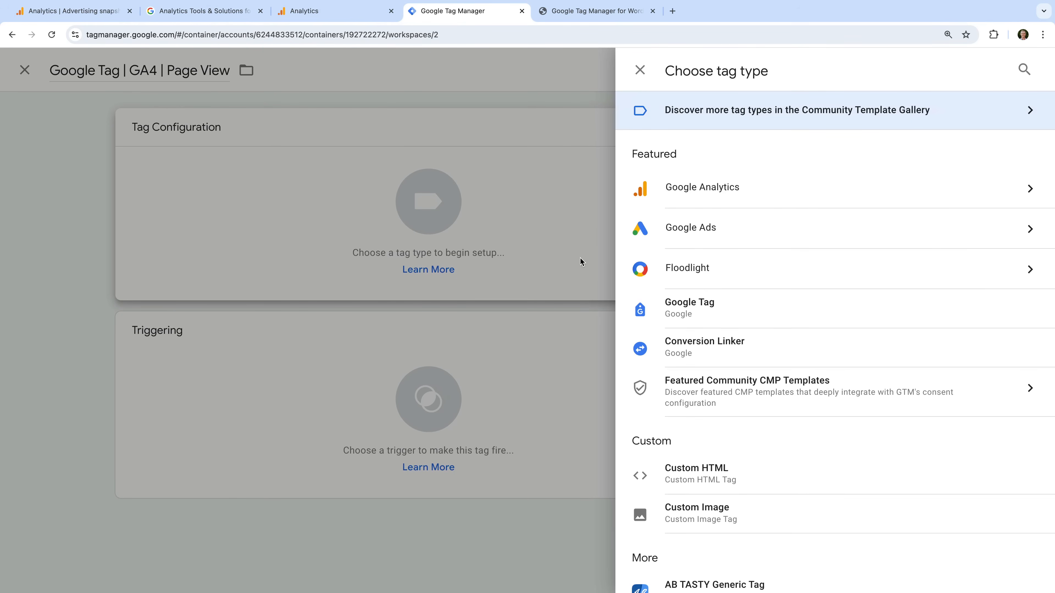
pyautogui.click(735, 316)
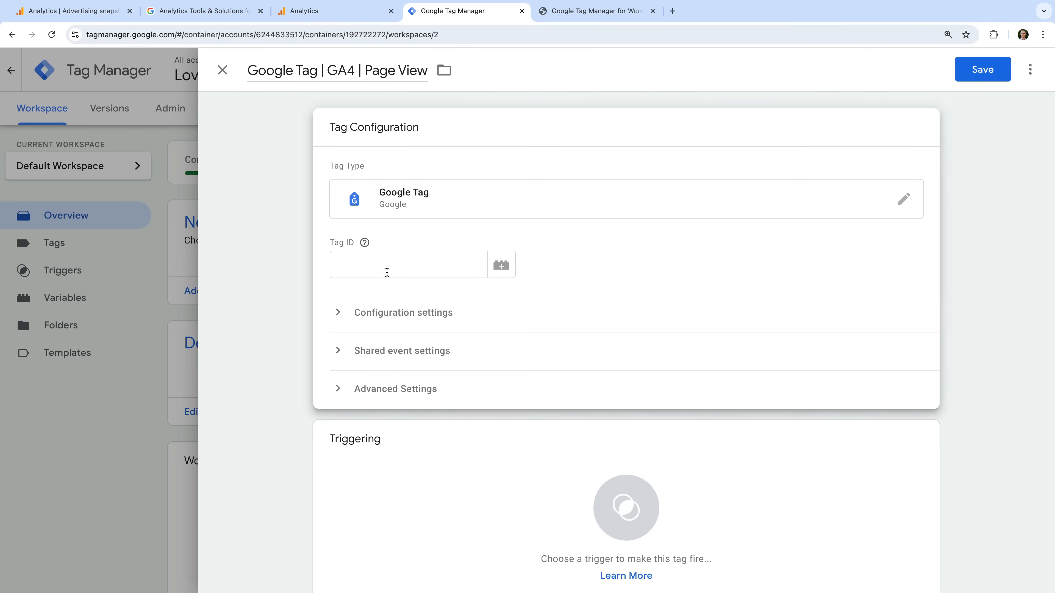
# For the Tag ID, add a new variable named "GA4 Measurement ID" with the Constant type
pyautogui.click(500, 270)
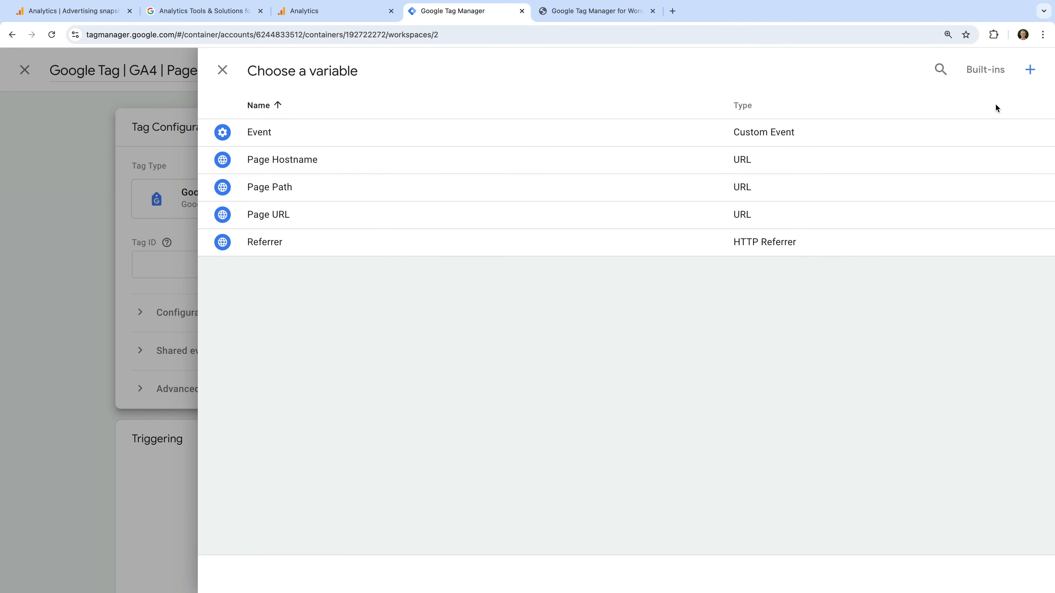
pyautogui.click(1030, 71)
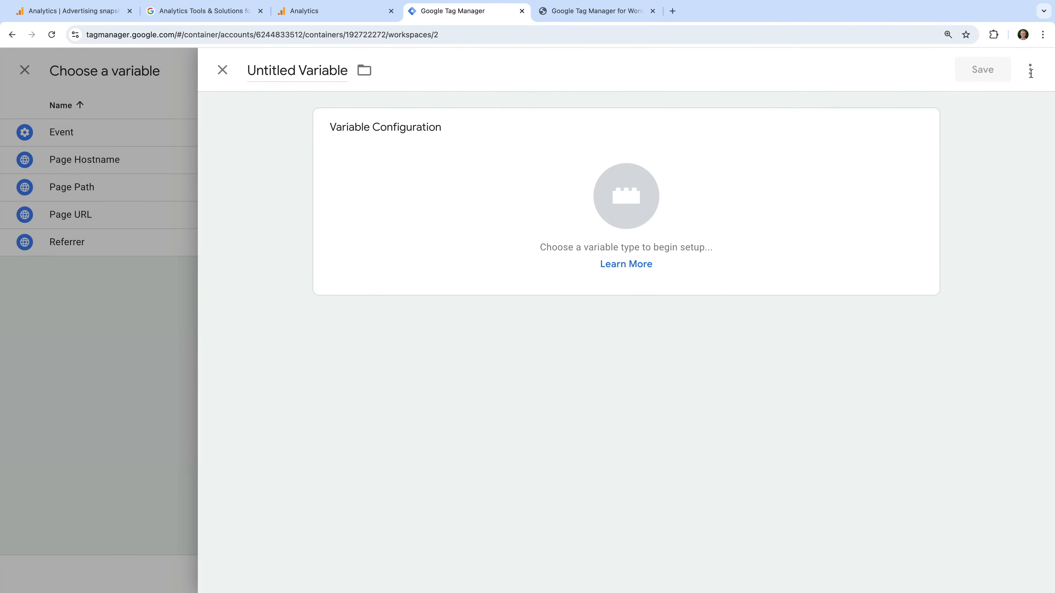
pyautogui.click(330, 67)
pyautogui.write('GA4 ')
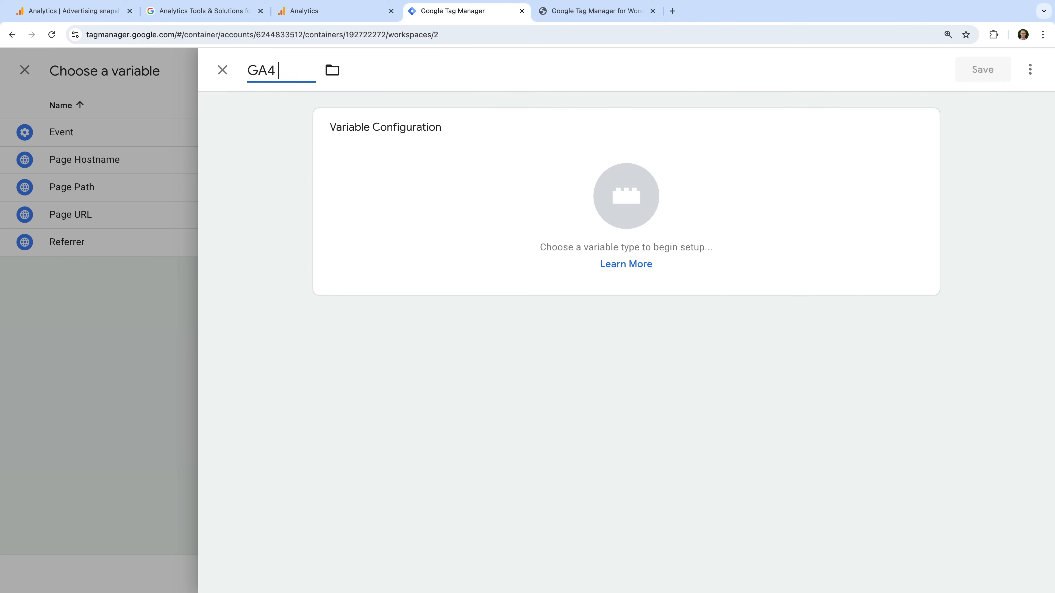
pyautogui.write('Measurement ID')
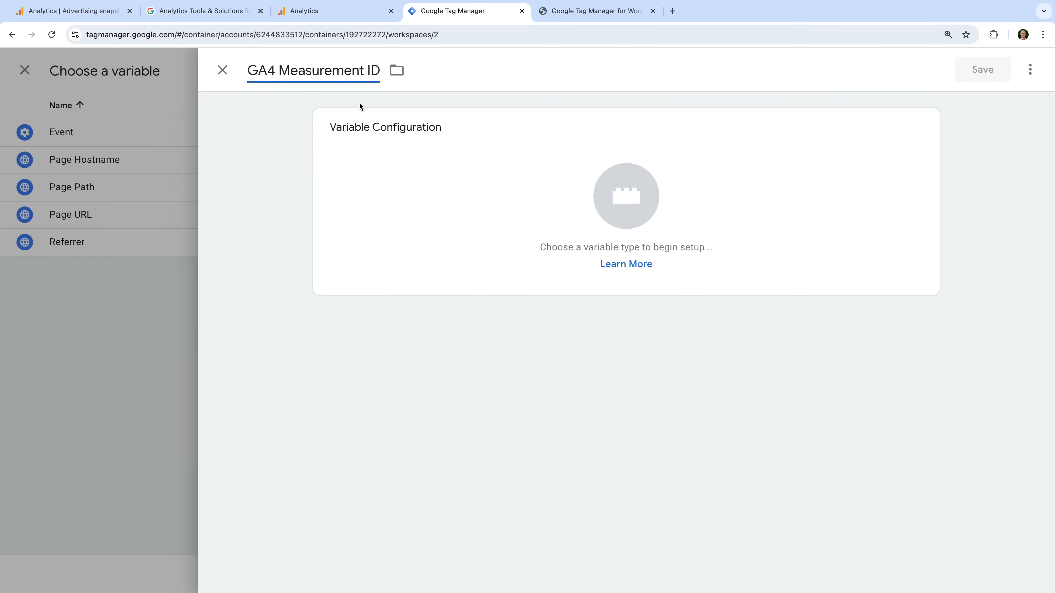
pyautogui.click(418, 174)
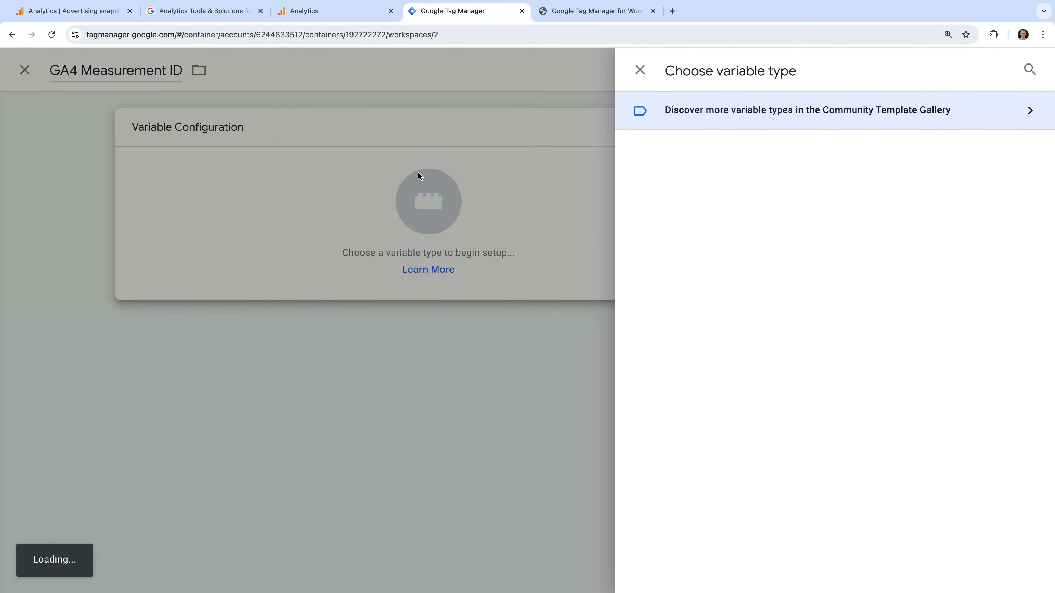
pyautogui.scroll(-3, 709, 248)
pyautogui.scroll(-5, 709, 249)
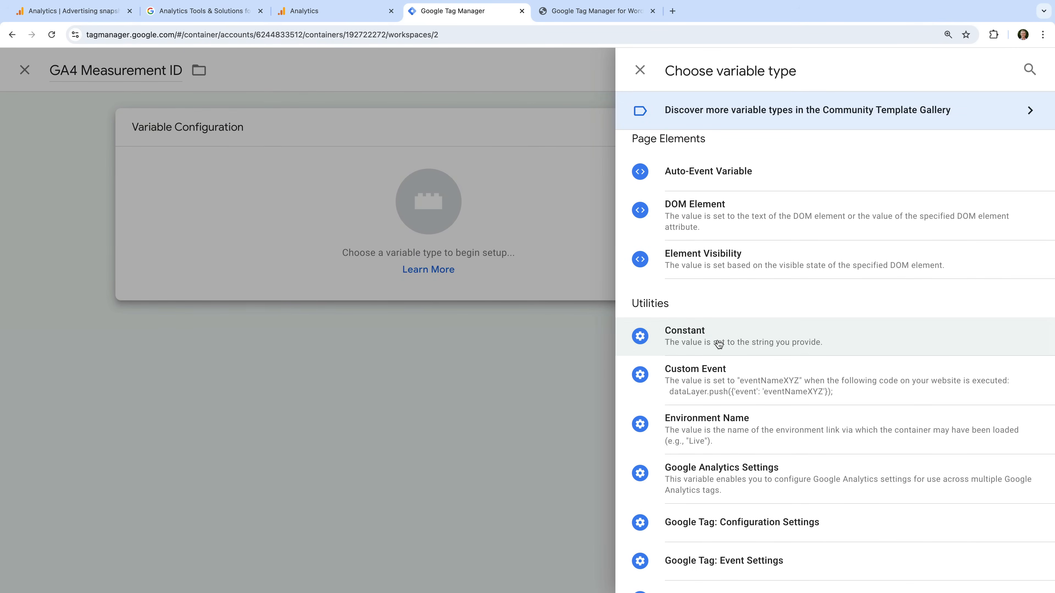
pyautogui.click(718, 344)
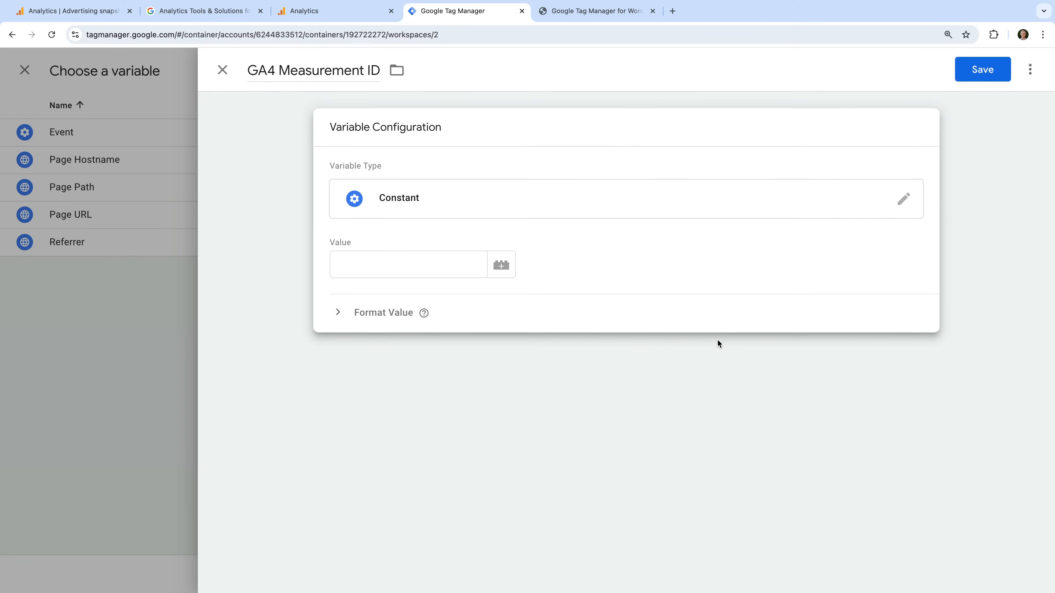
# Set the constant variable's value to G-PKTCB0JR9F and save it as the tag's ID
pyautogui.click(454, 265)
pyautogui.write('G-PKTCB0JR9F')
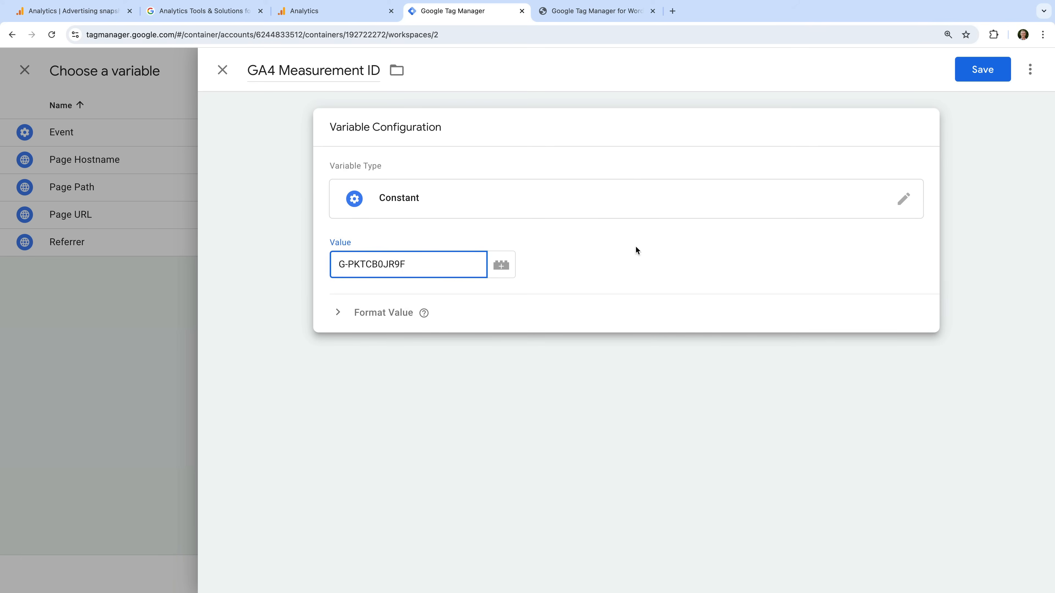
pyautogui.click(982, 72)
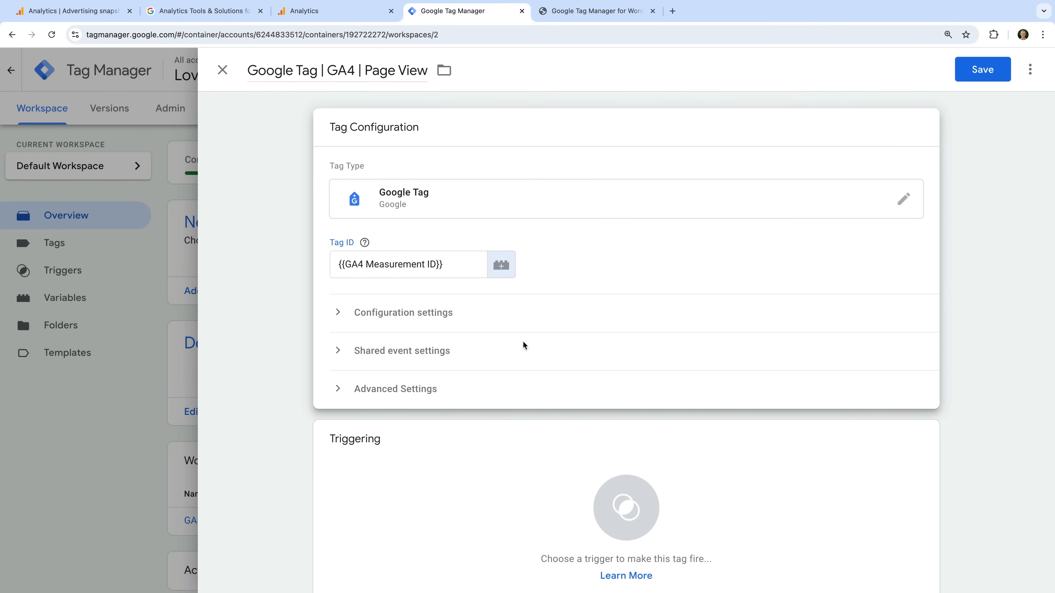
# Assign the Initialization - All Pages trigger to the Google Tag and save the tag
pyautogui.click(404, 436)
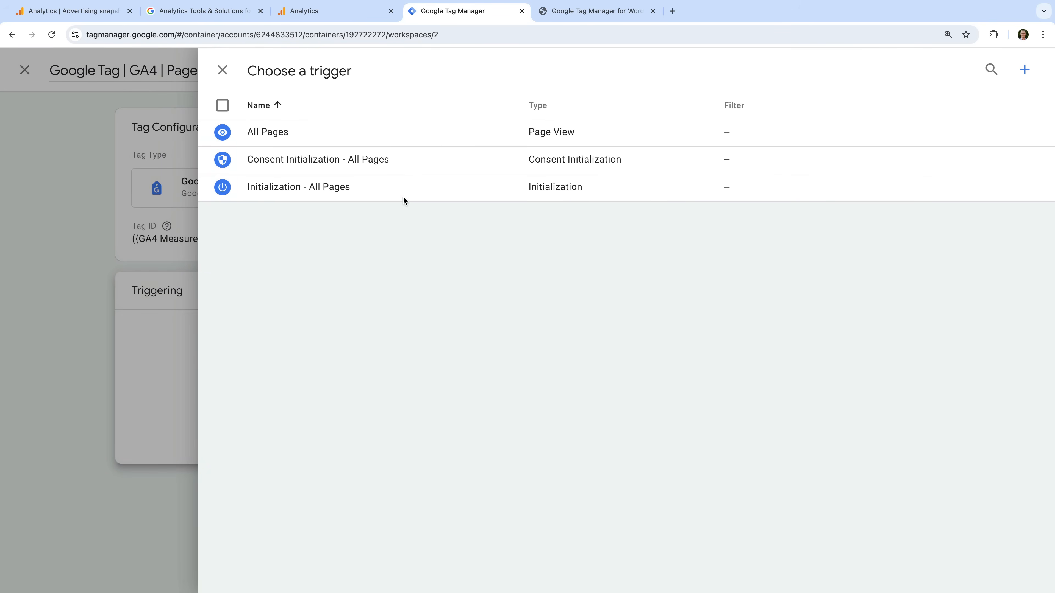
pyautogui.click(327, 191)
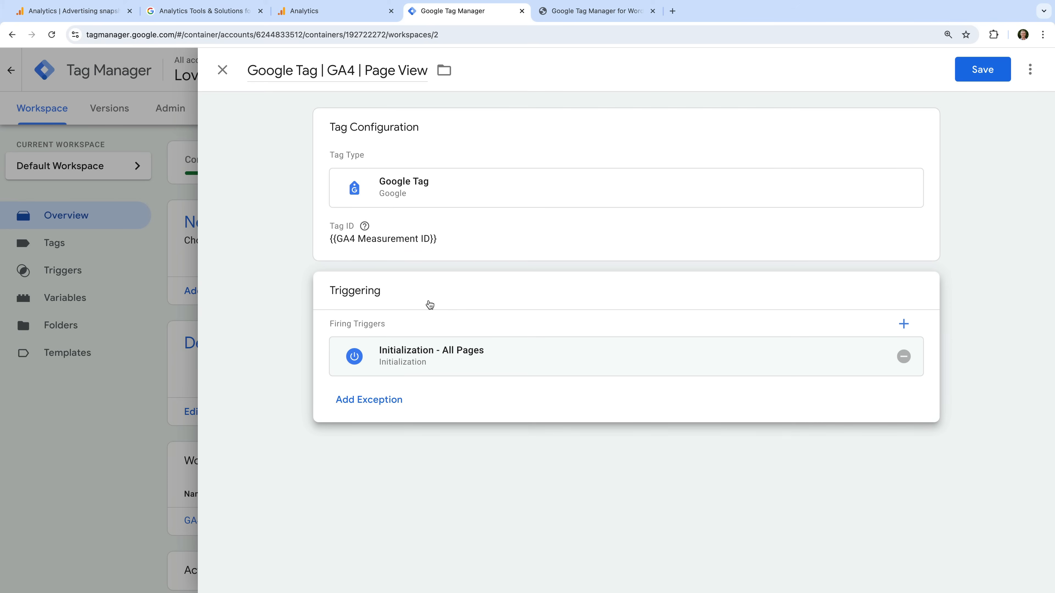
pyautogui.click(981, 78)
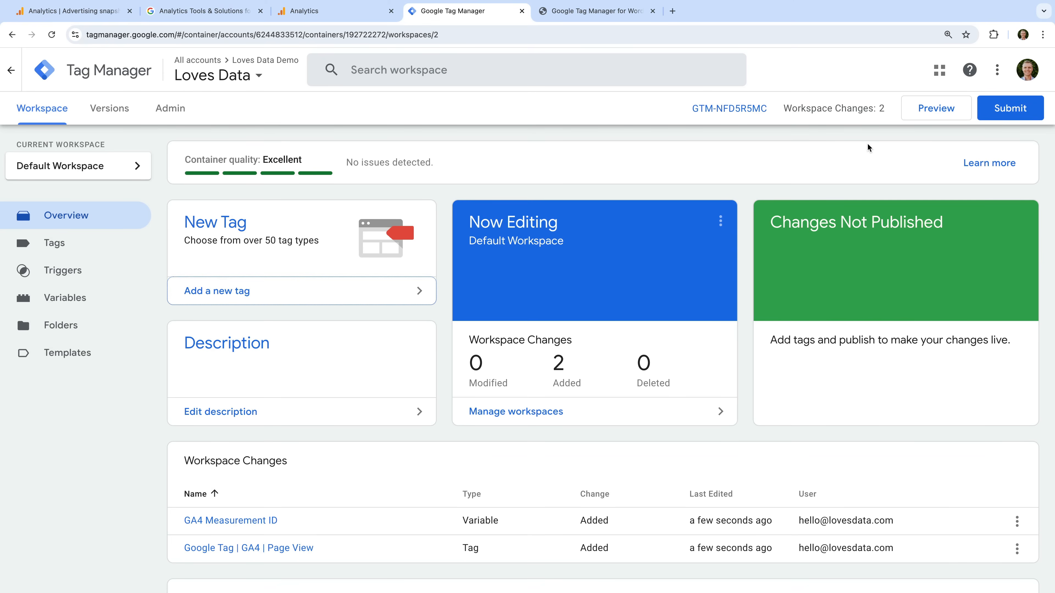
# Submit the workspace changes with the version name "Added Google Analytics" and publish them to the Live environment
pyautogui.click(995, 116)
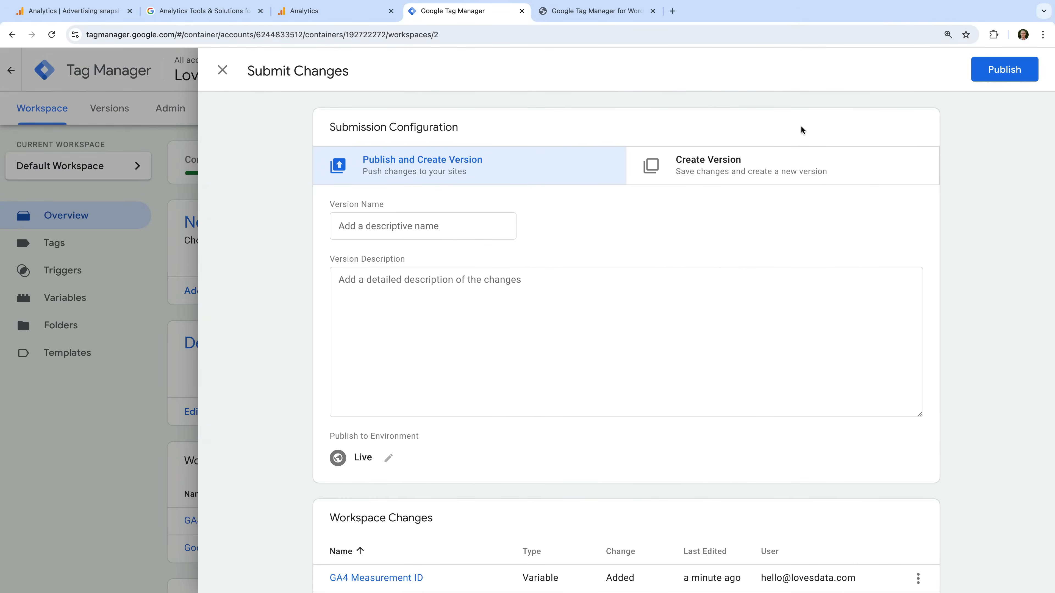
pyautogui.click(494, 221)
pyautogui.write('Ad')
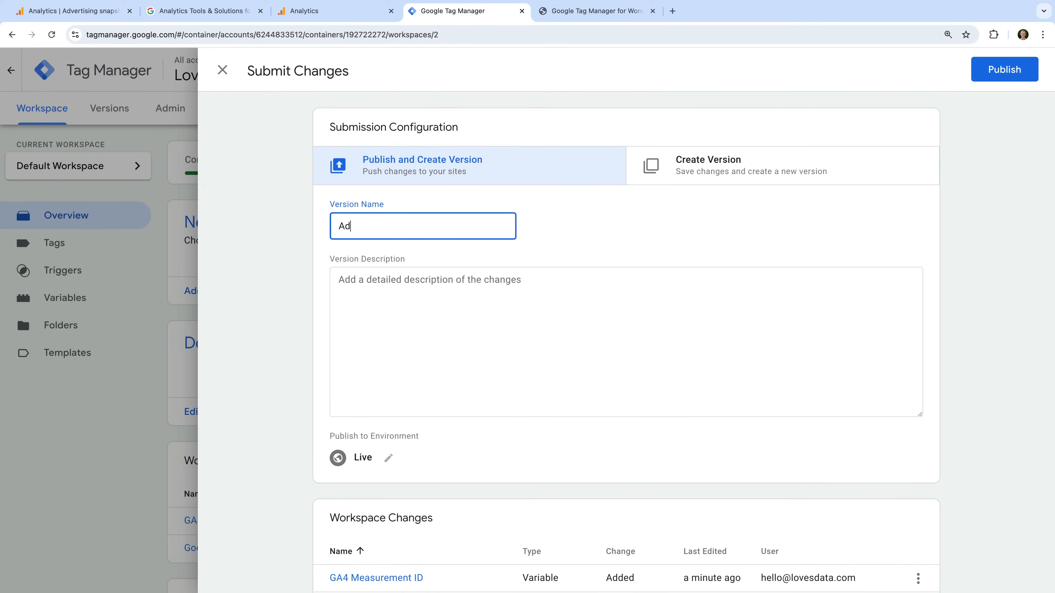
pyautogui.write('ded Google Analytics')
pyautogui.click(1005, 71)
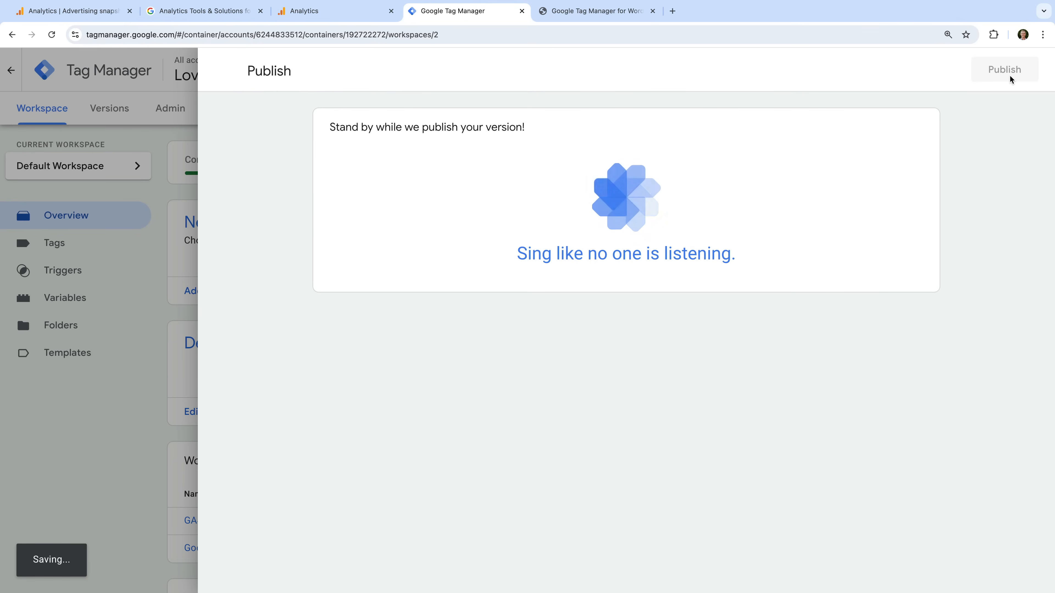